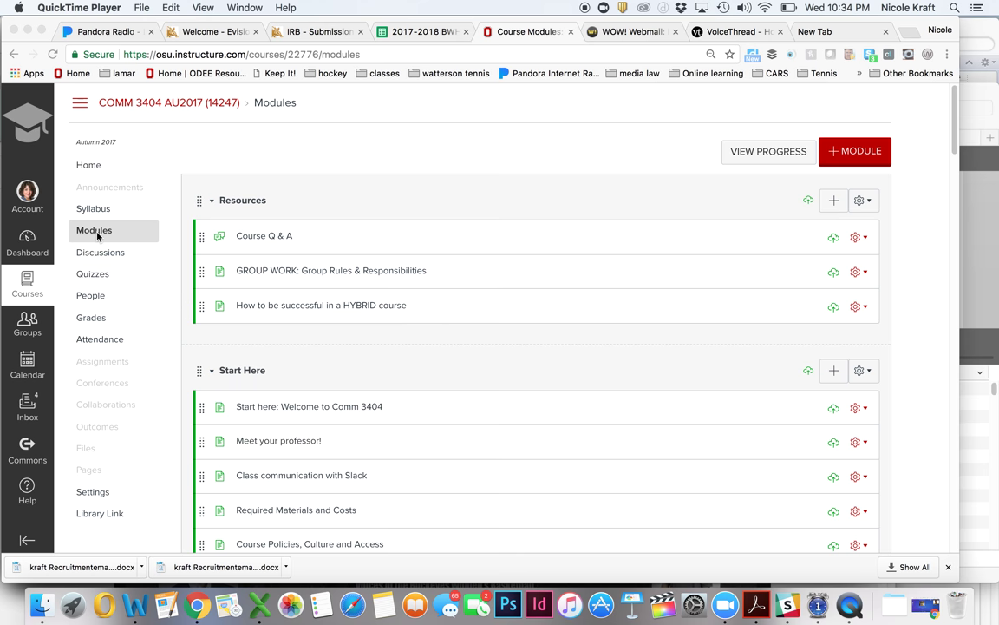
# Scroll down to Major Assignments and open the 'Ethical Debate on VoiceThread' assignment
pyautogui.scroll(-20, 291, 386)
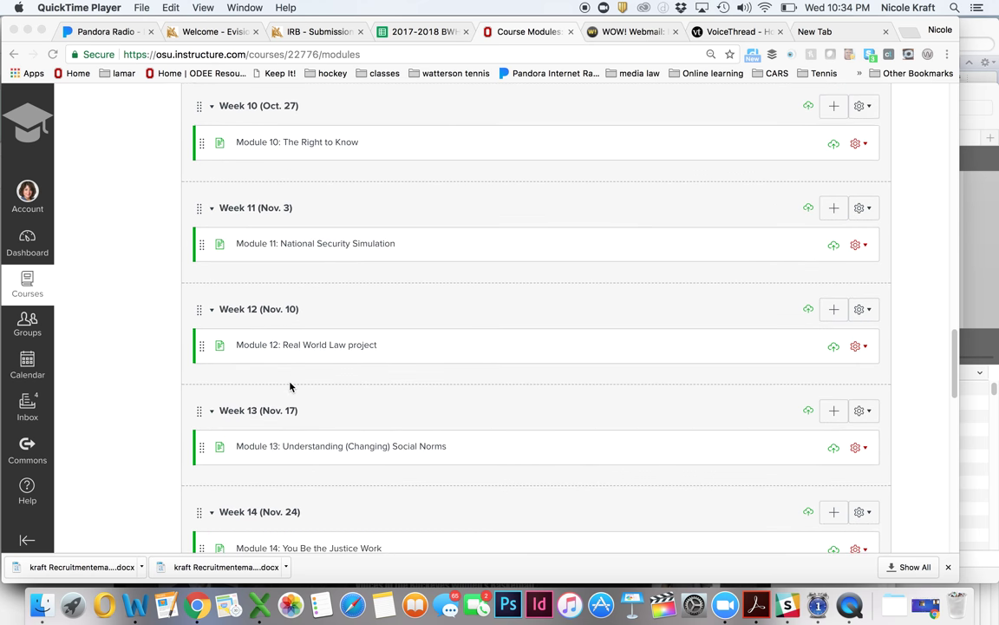
pyautogui.scroll(-5, 290, 386)
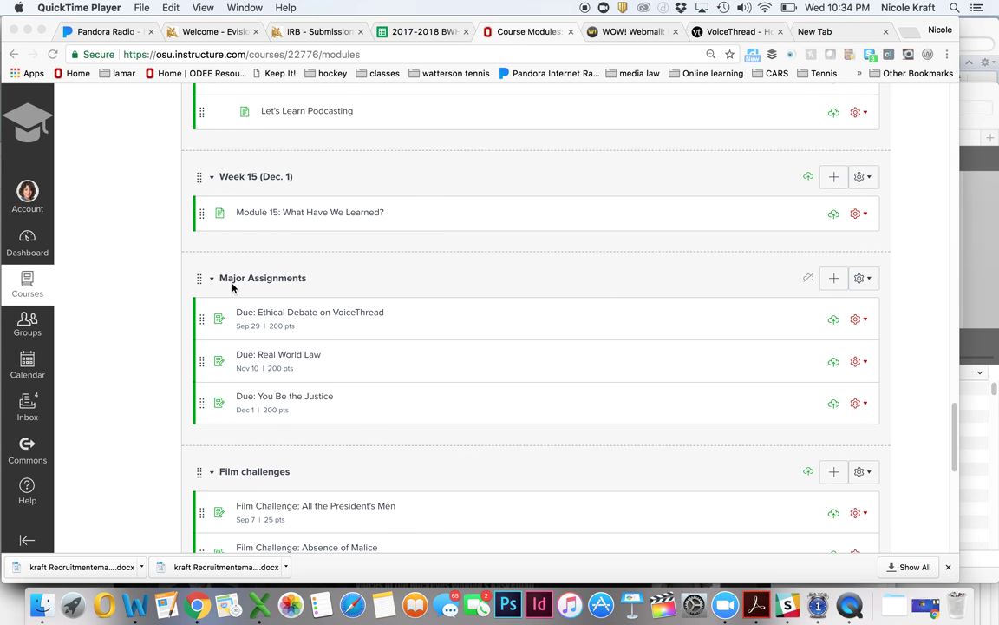
pyautogui.click(286, 314)
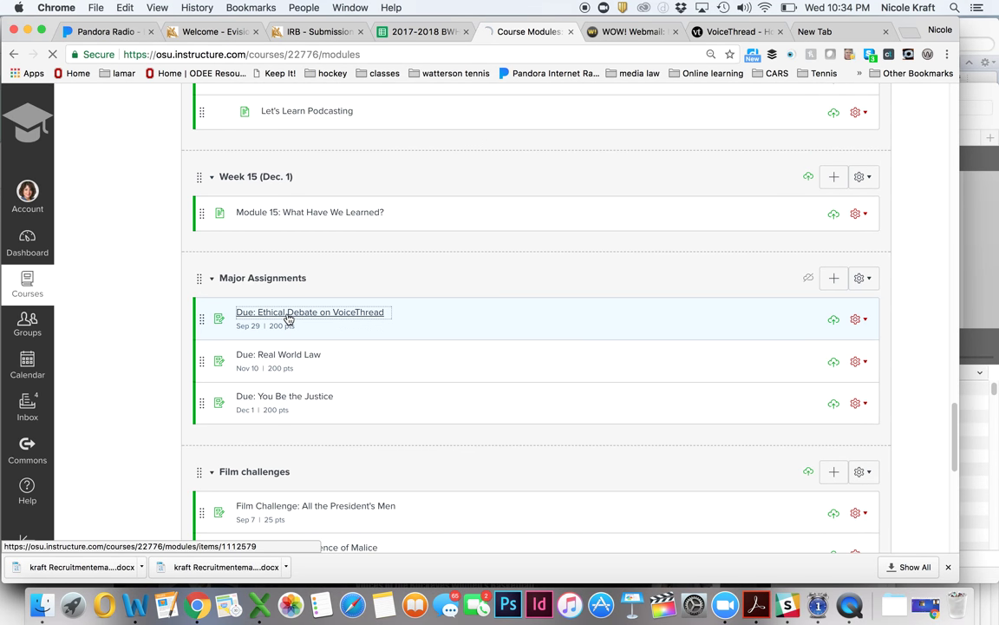
# Enlarge the Ethical Debate description box, read through its directions, then go to the course People page
pyautogui.click(288, 317)
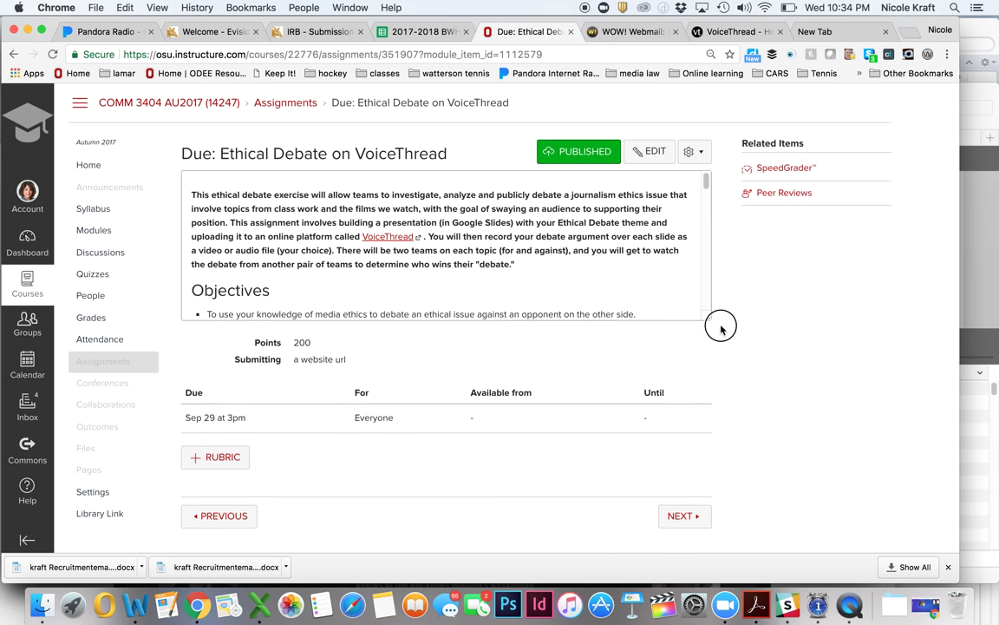
pyautogui.moveTo(721, 328); pyautogui.dragTo(809, 484)
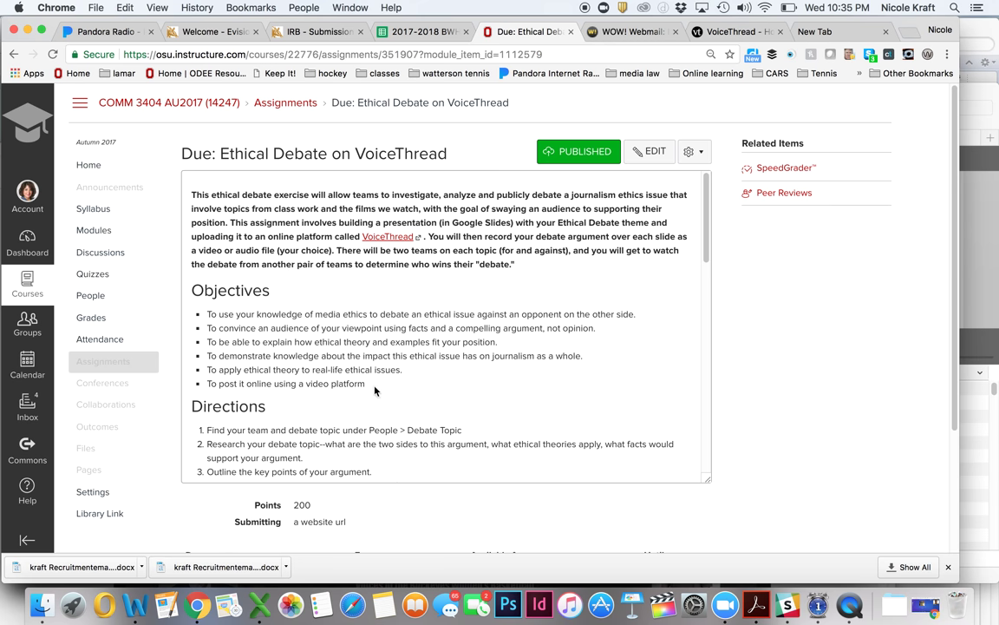
pyautogui.scroll(-10, 424, 356)
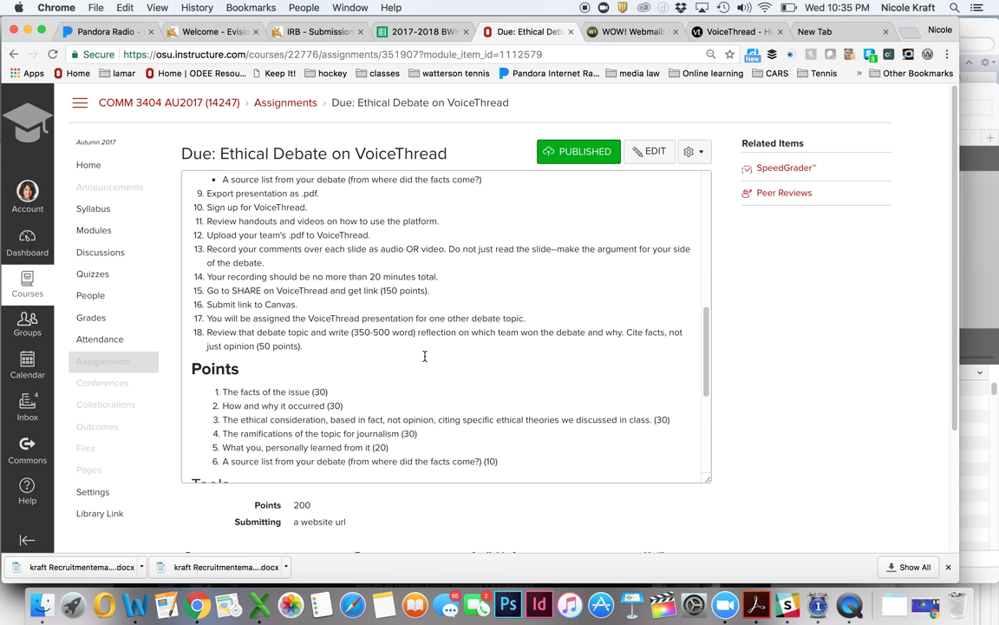
pyautogui.scroll(-2, 424, 357)
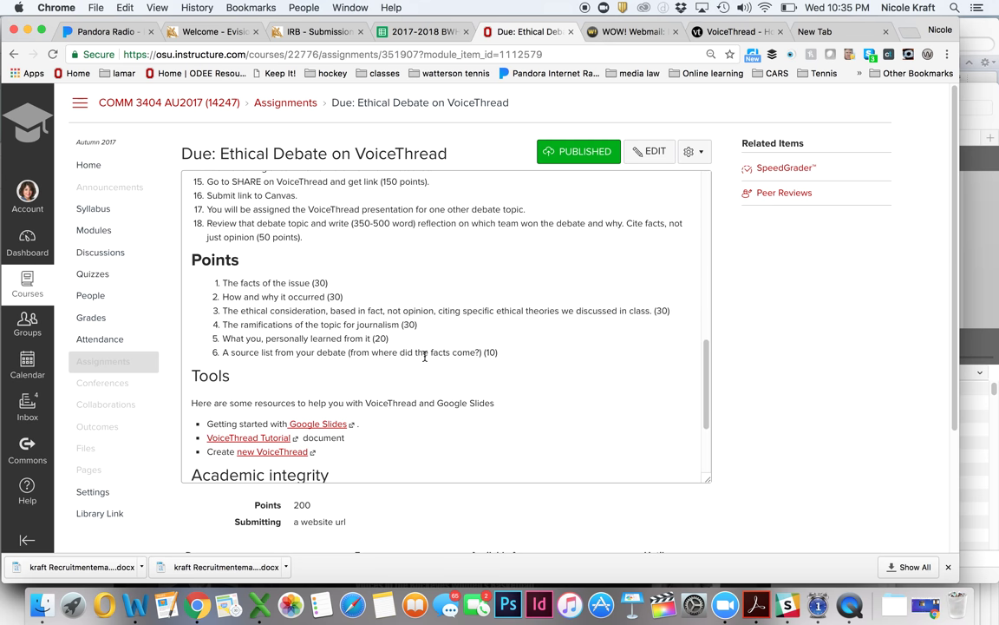
pyautogui.scroll(1, 424, 356)
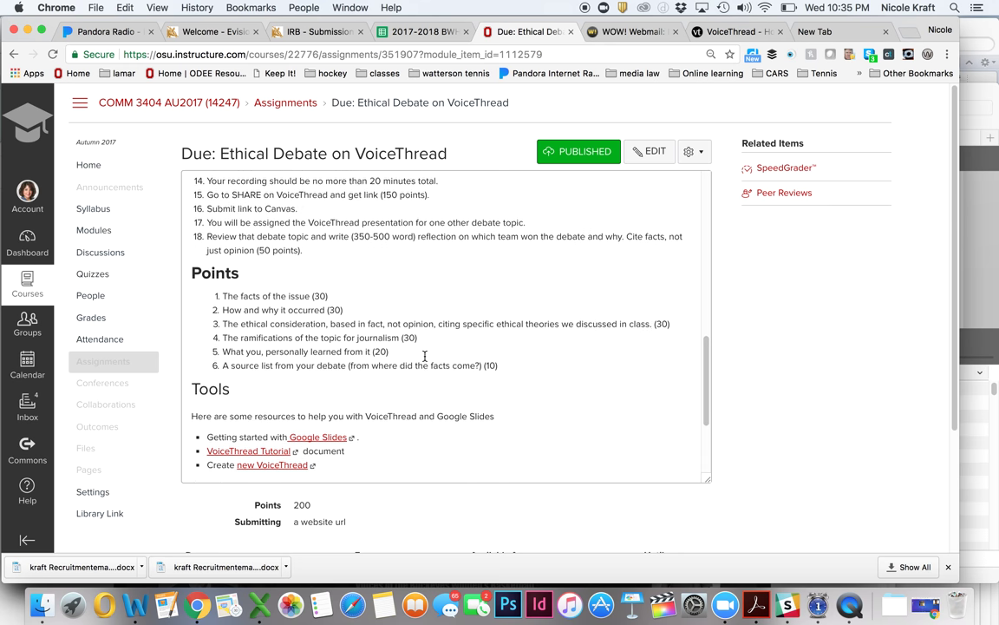
pyautogui.scroll(3, 386, 282)
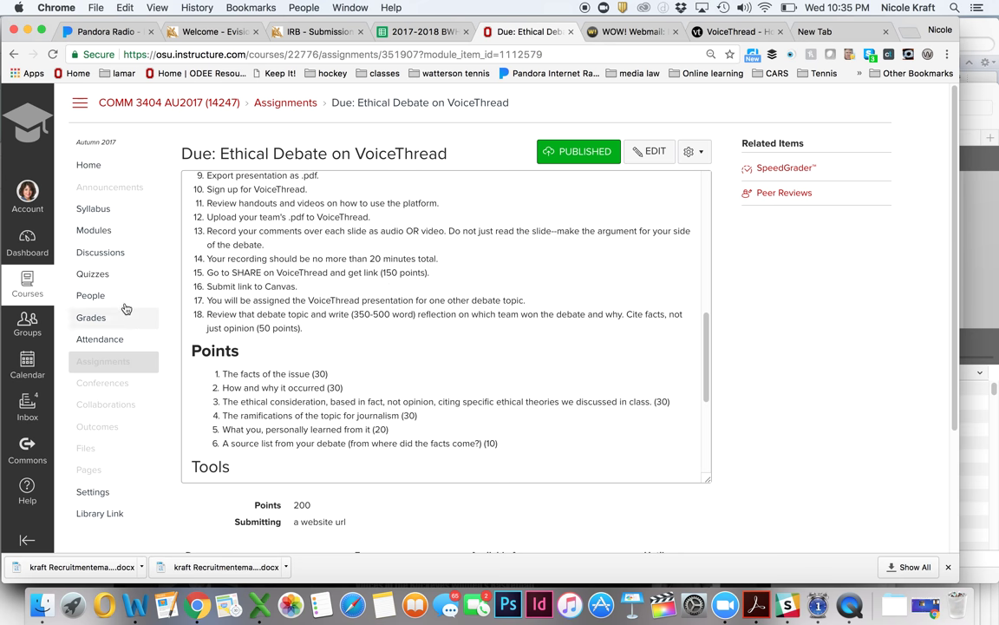
pyautogui.click(90, 295)
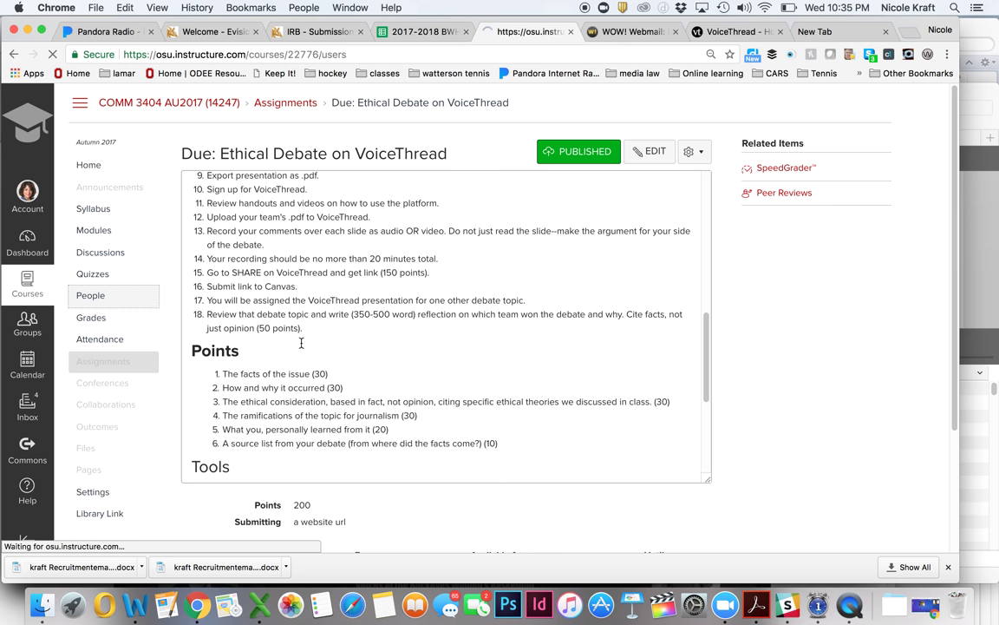
# Show the Debate Teams groups and expand both Donald Trump debate groups to see their students
pyautogui.click(278, 194)
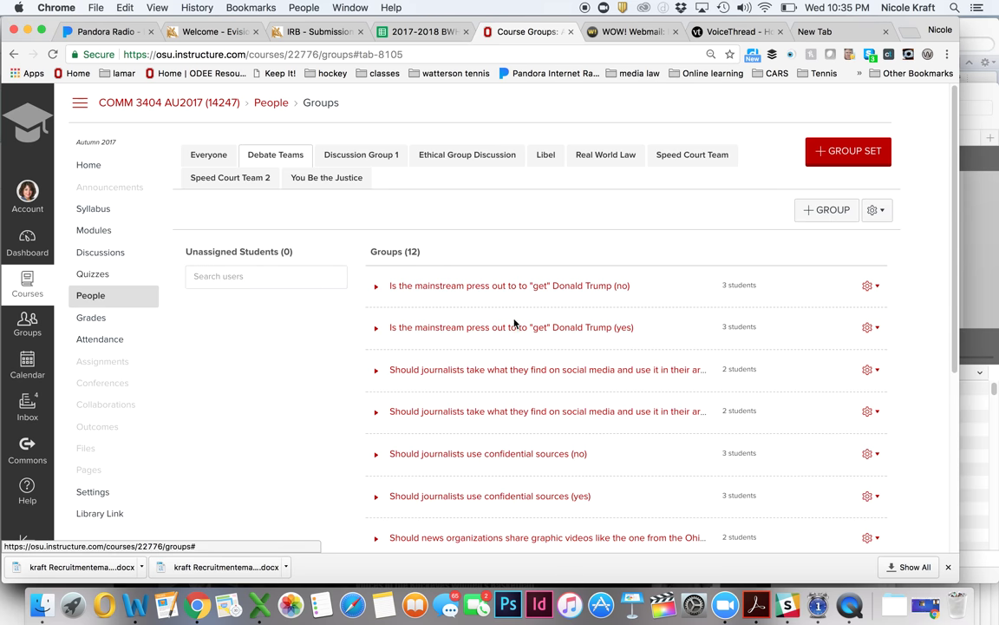
pyautogui.scroll(-3, 508, 372)
pyautogui.scroll(2, 508, 373)
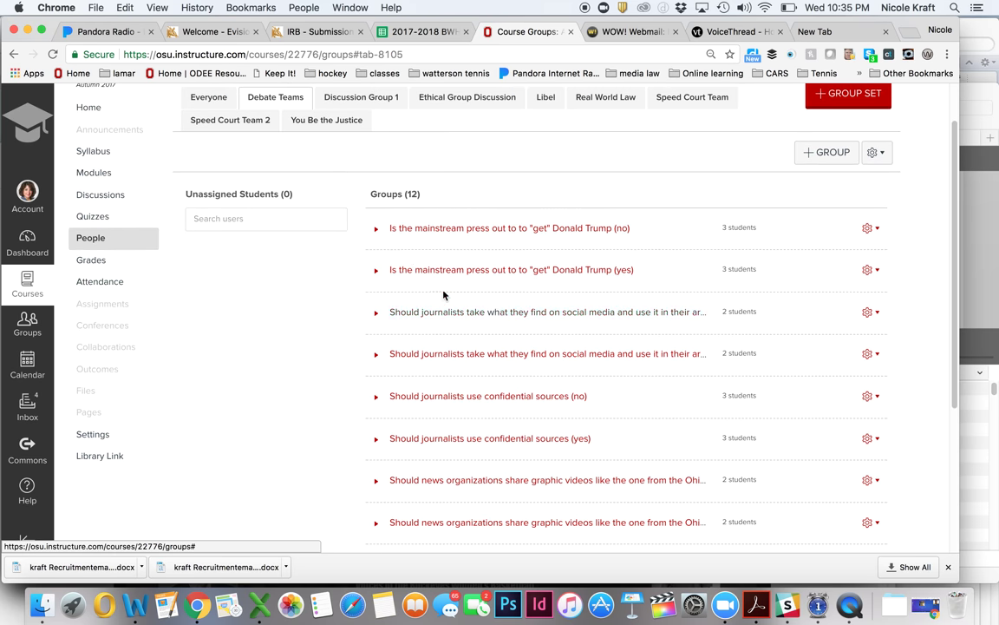
pyautogui.click(376, 227)
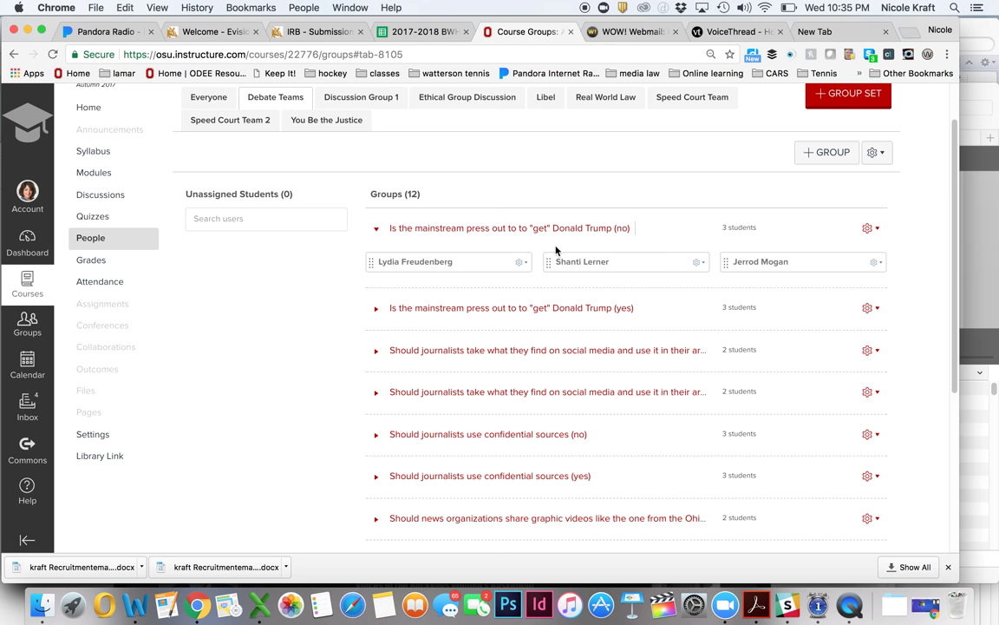
pyautogui.click(383, 311)
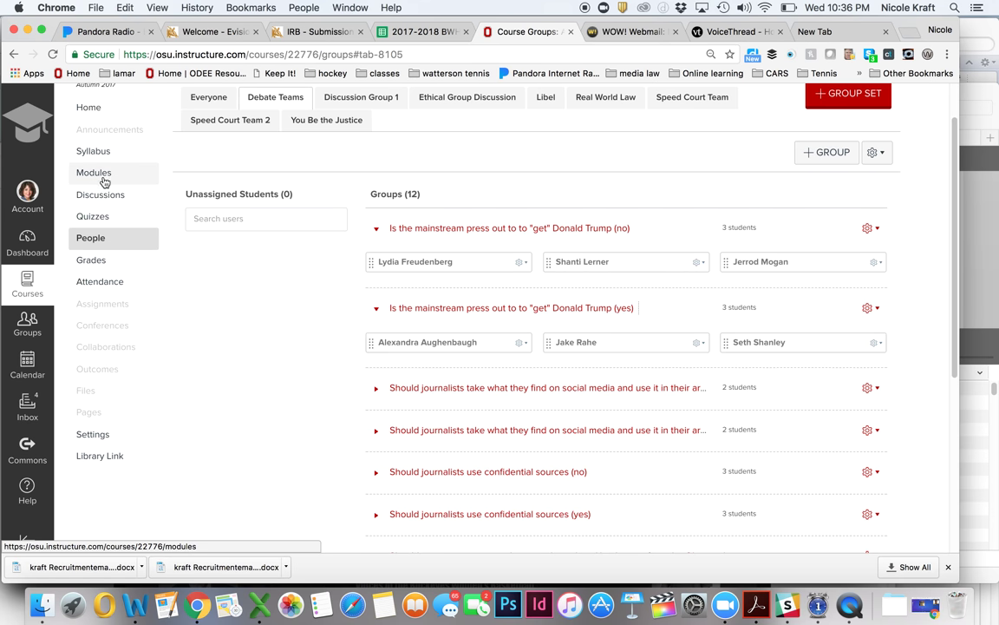
# Go back twice to the Ethical Debate assignment and scroll its description to the Points list
pyautogui.press('super+bracketleft')
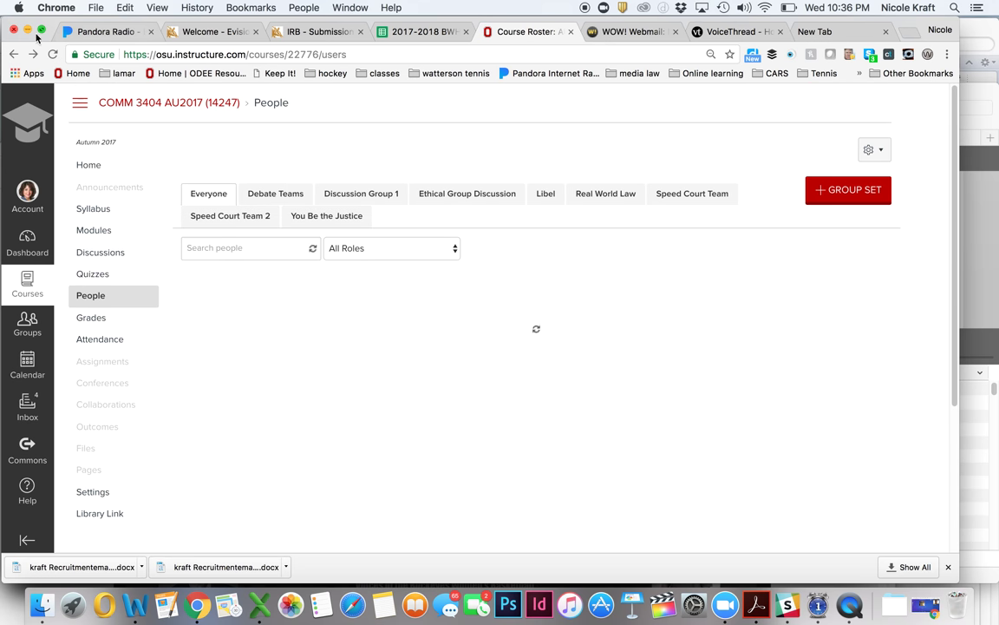
pyautogui.press('super+bracketleft')
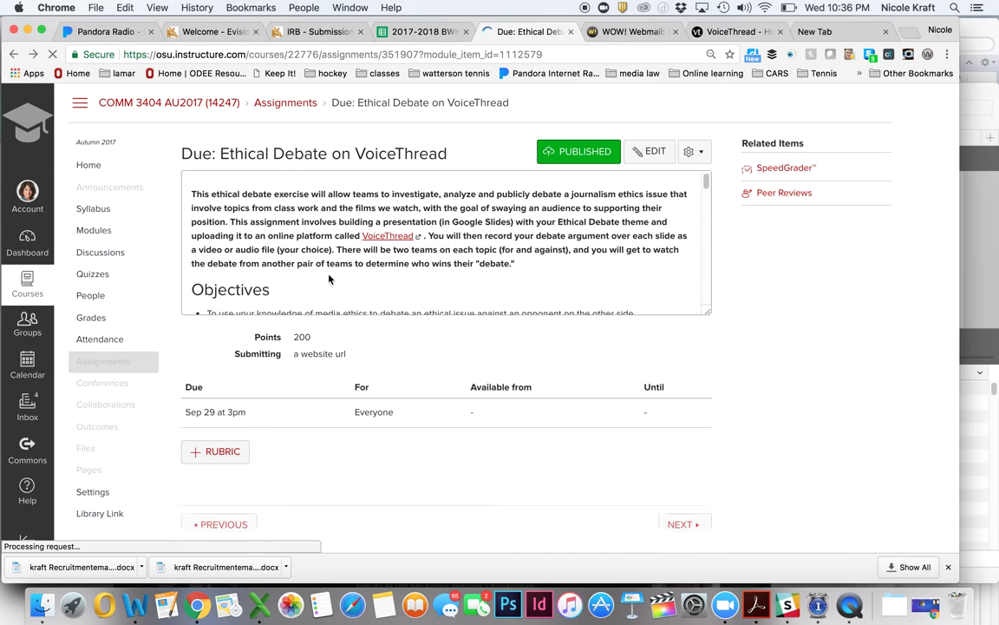
pyautogui.scroll(-10, 295, 245)
pyautogui.scroll(-6, 329, 277)
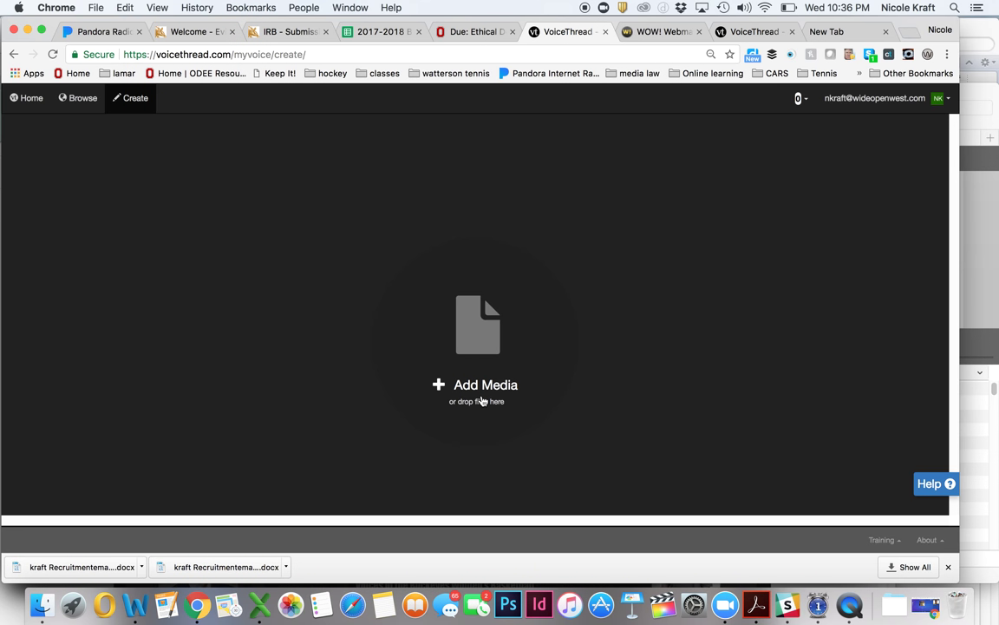
# Open a Finder window to browse for the slides file to add to the new thread
pyautogui.click(42, 604)
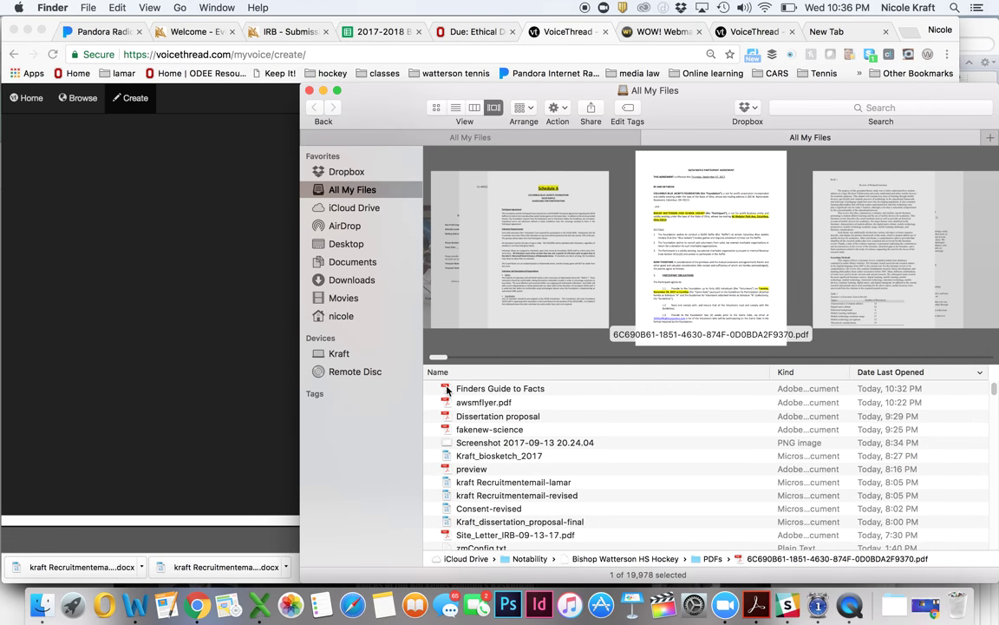
# Upload 'Finders Guide to Facts', title the thread 'Comm 3404 Sample file' and describe it as a debate-assignment test
pyautogui.moveTo(463, 392); pyautogui.dragTo(220, 326)
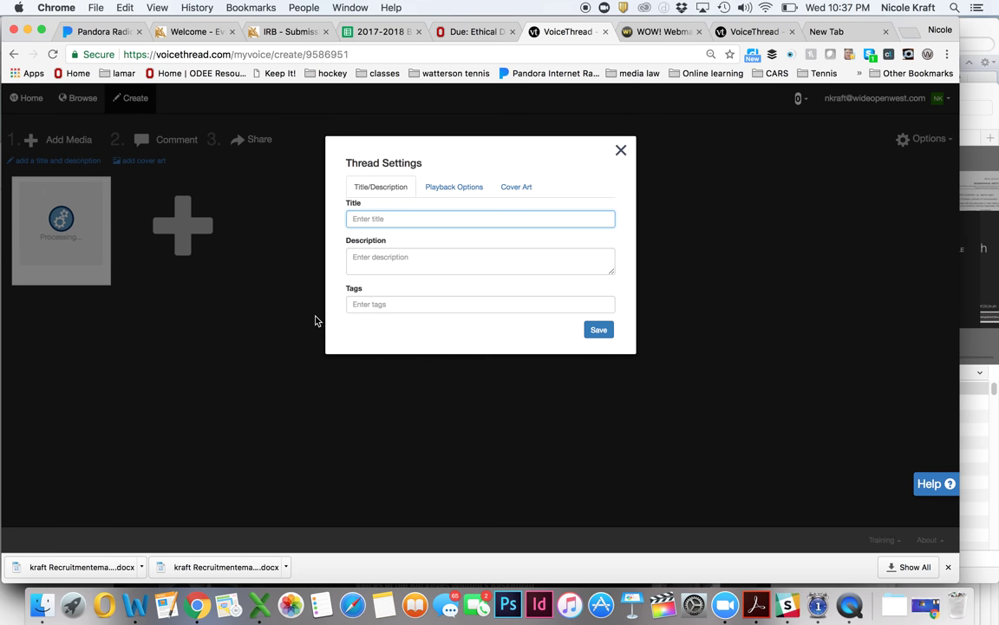
pyautogui.write('Comm 3404 Sample file')
pyautogui.click(373, 268)
pyautogui.write('This is a test for our debate assignment')
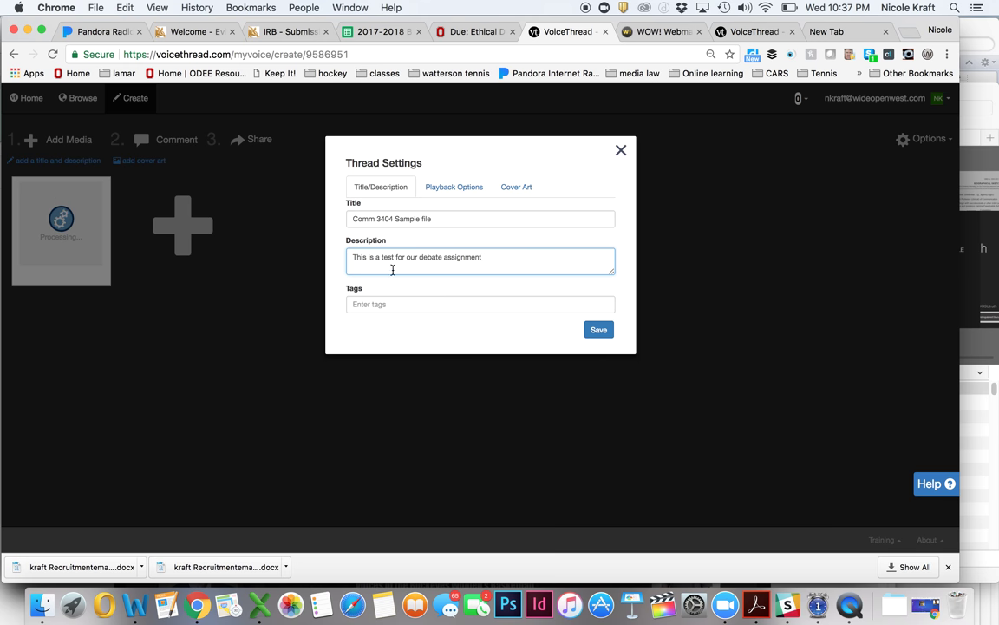
# Check Playback Options, save the thread settings, and wait for the ten slides to finish processing
pyautogui.click(446, 186)
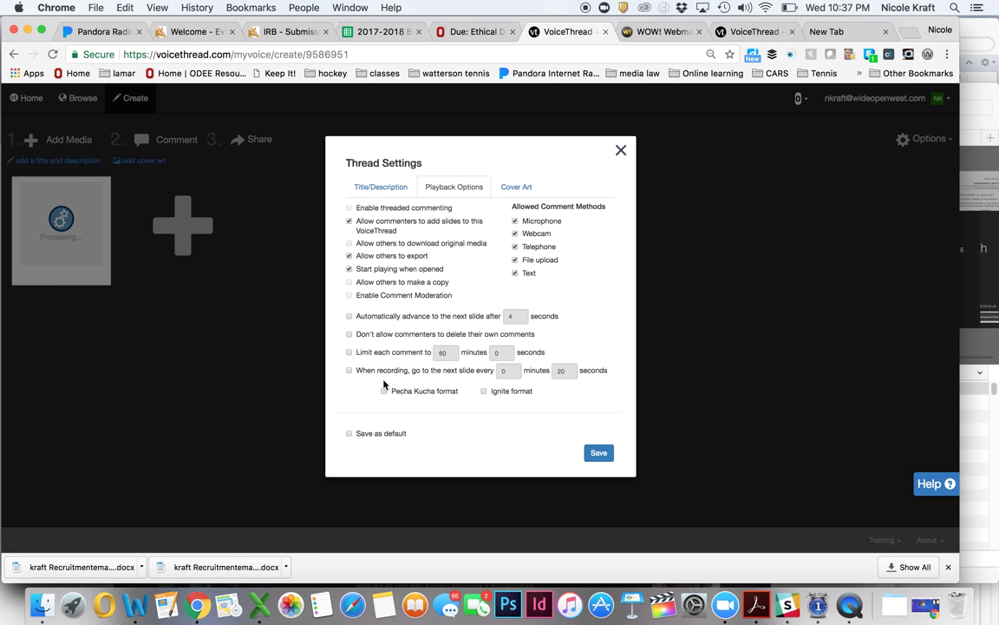
pyautogui.click(600, 453)
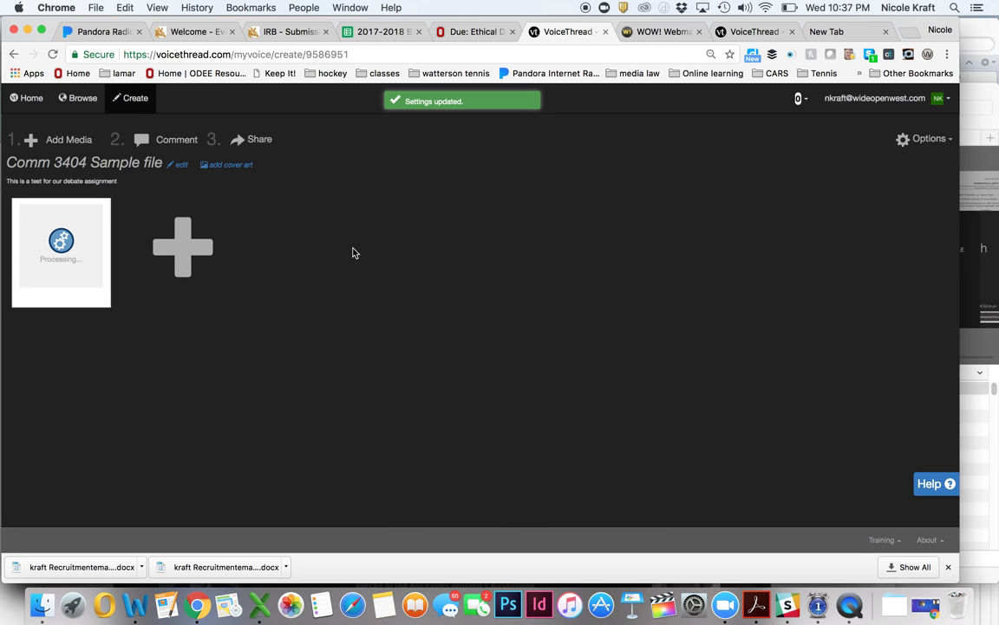
pyautogui.moveTo(55, 239)
pyautogui.moveTo(89, 236)
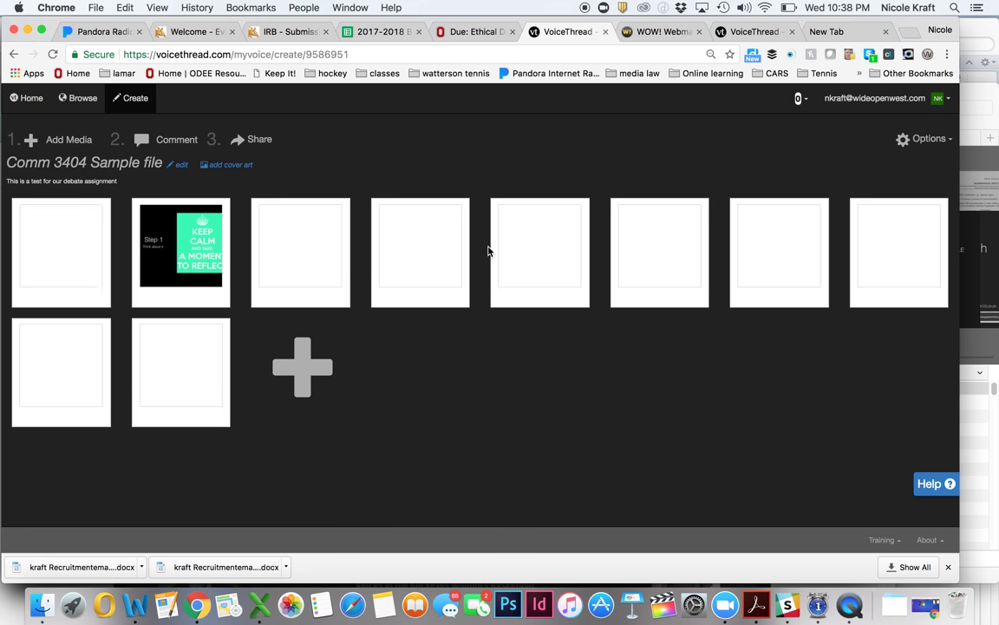
pyautogui.click(31, 101)
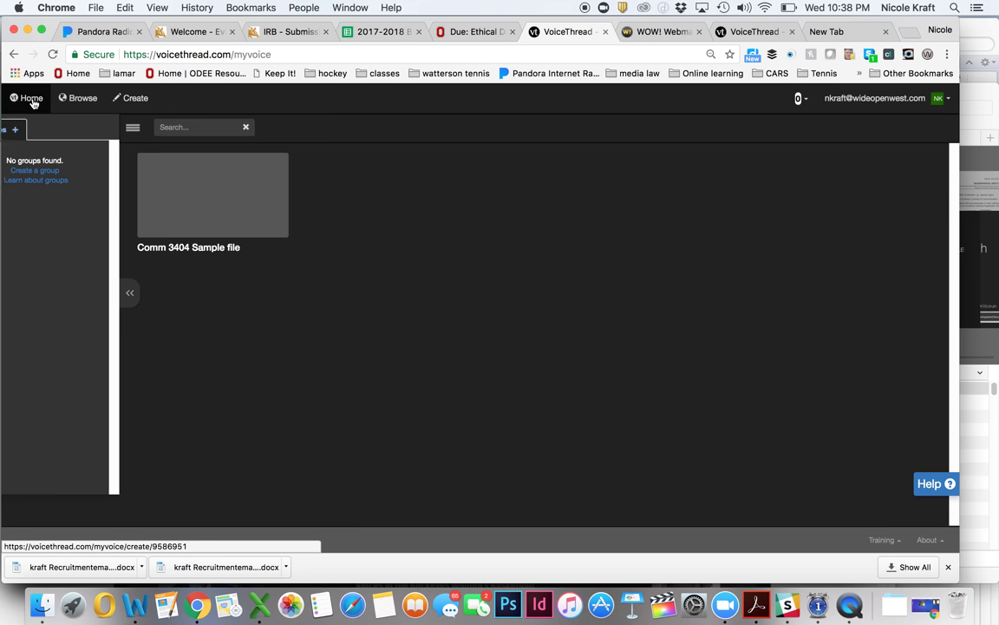
pyautogui.moveTo(276, 245)
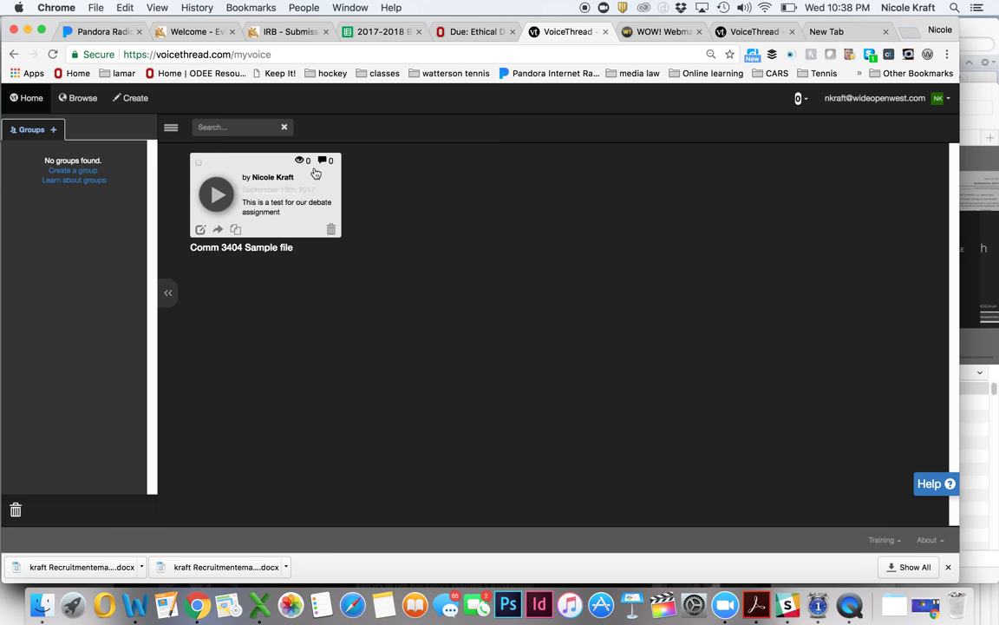
pyautogui.click(275, 215)
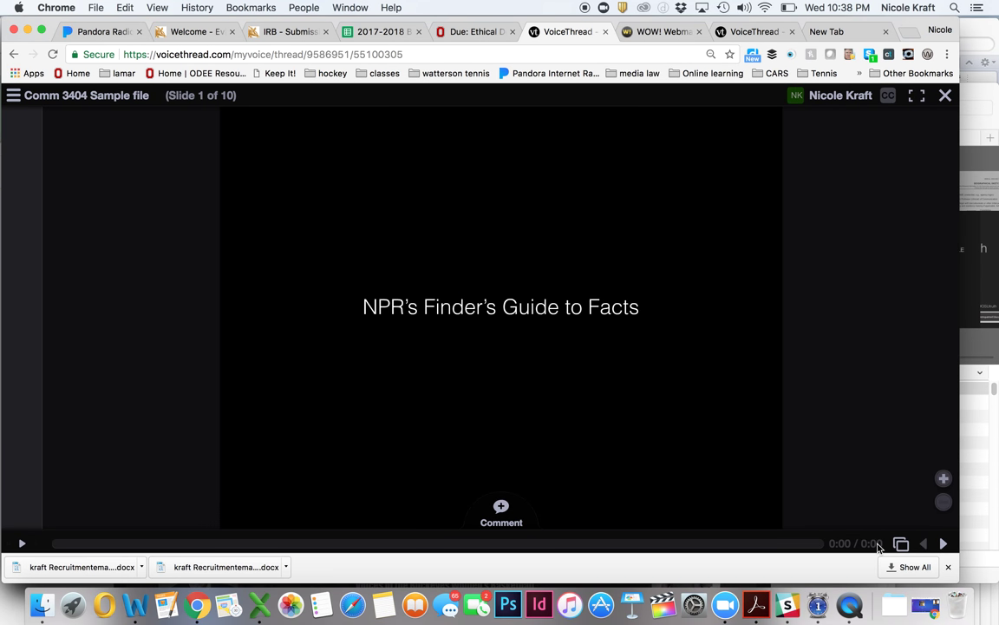
pyautogui.click(945, 544)
pyautogui.click(945, 544)
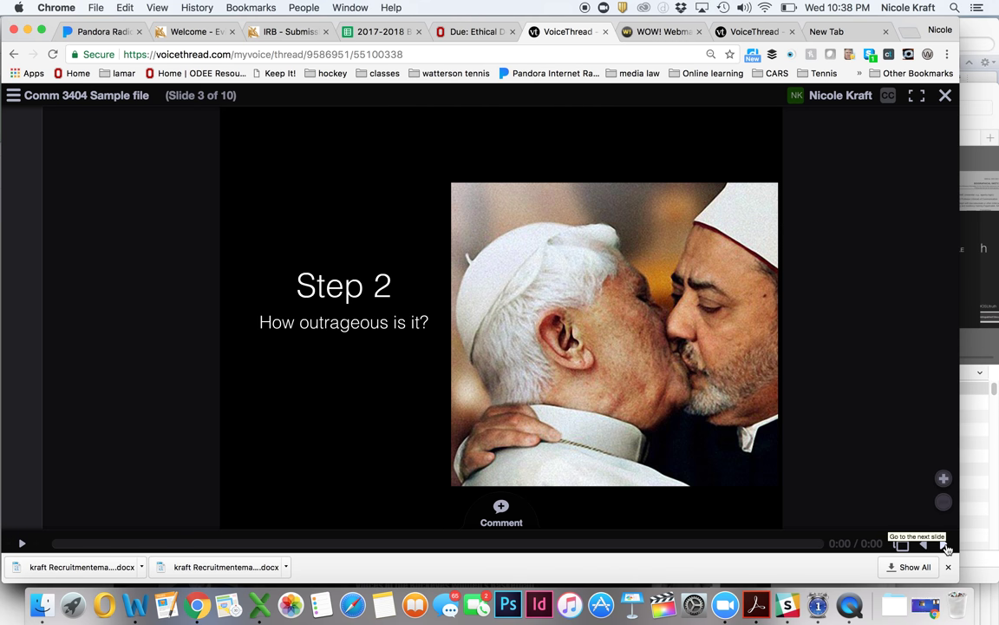
pyautogui.click(945, 545)
pyautogui.click(945, 545)
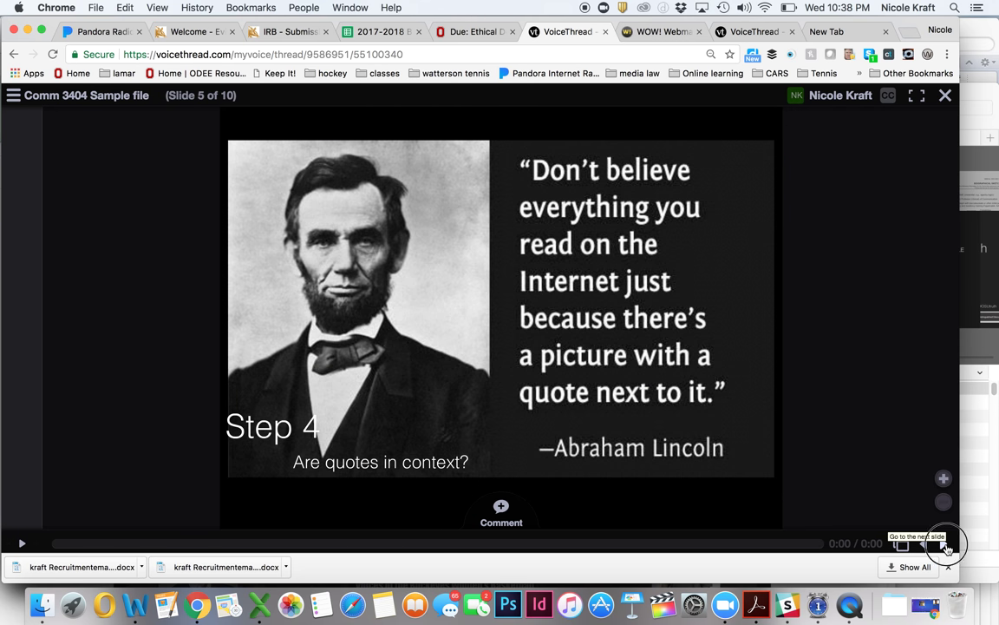
pyautogui.click(946, 545)
pyautogui.click(944, 544)
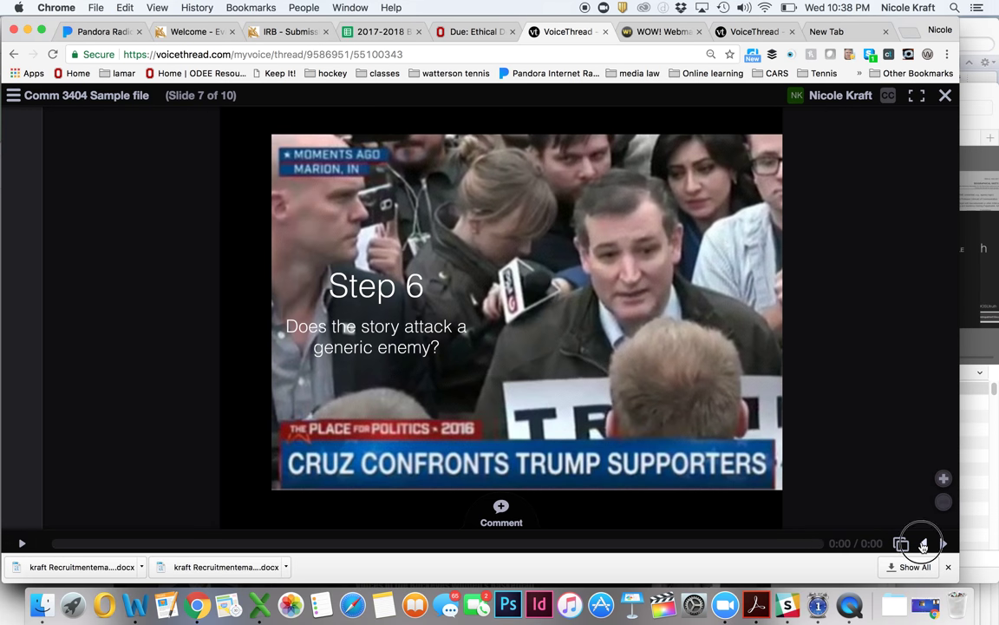
pyautogui.click(923, 545)
pyautogui.click(923, 545)
pyautogui.click(923, 544)
pyautogui.click(923, 545)
pyautogui.click(923, 545)
pyautogui.click(923, 545)
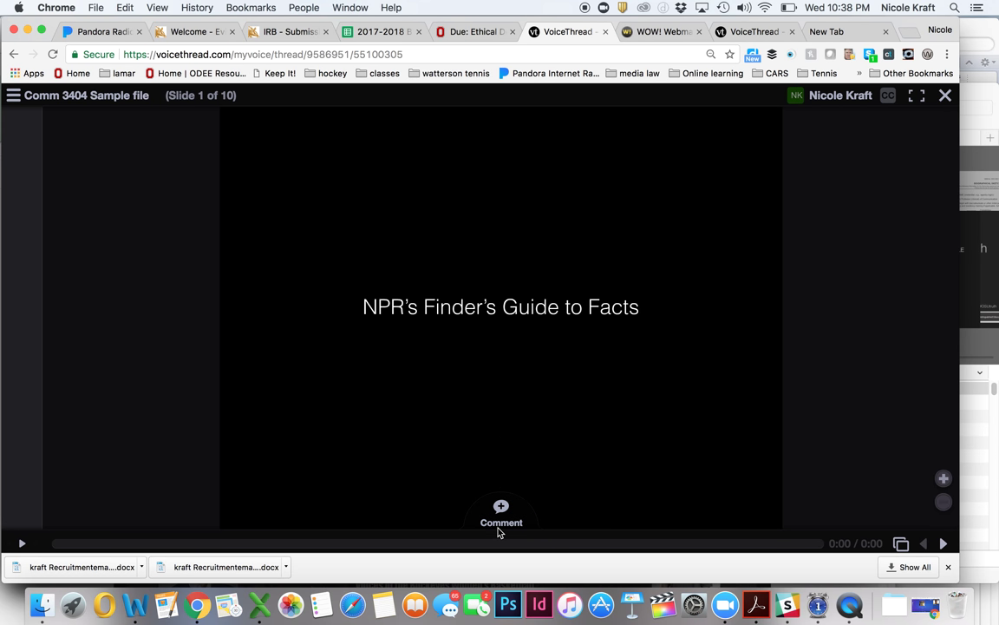
# Start an audio comment on the title slide and allow camera and microphone access
pyautogui.click(502, 524)
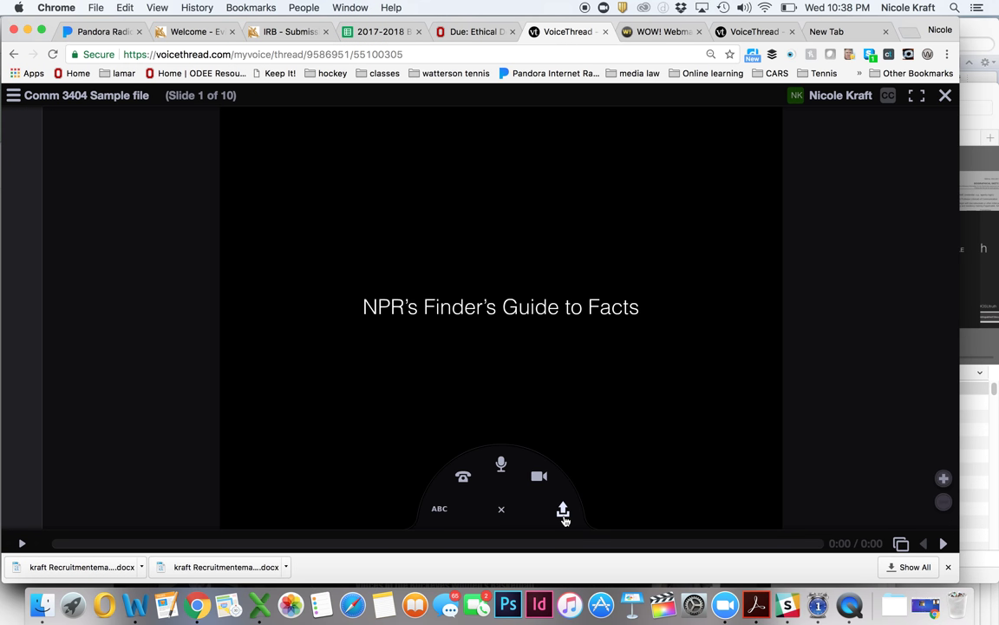
pyautogui.click(502, 465)
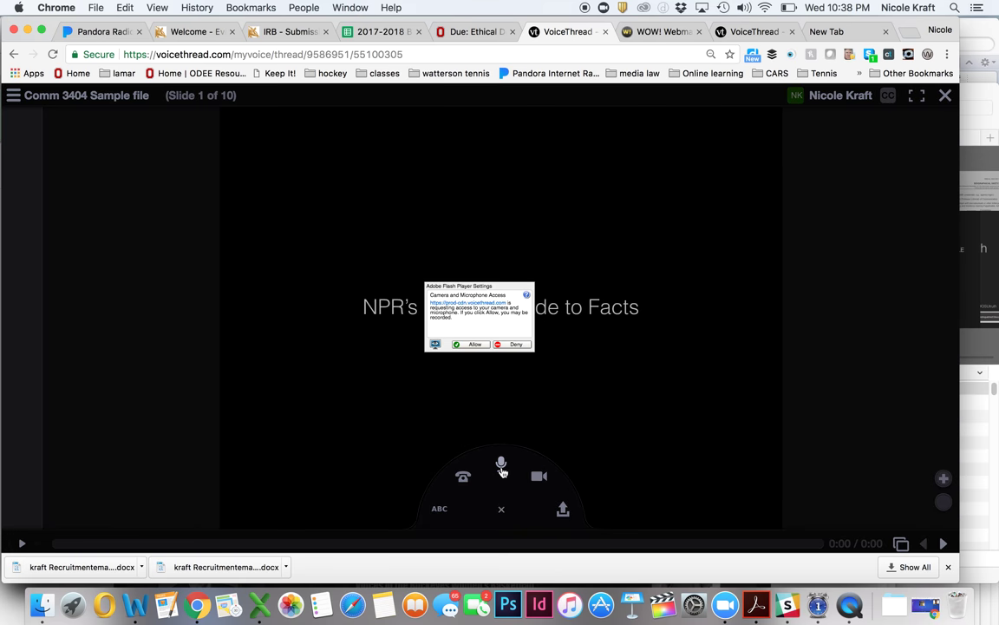
pyautogui.click(474, 344)
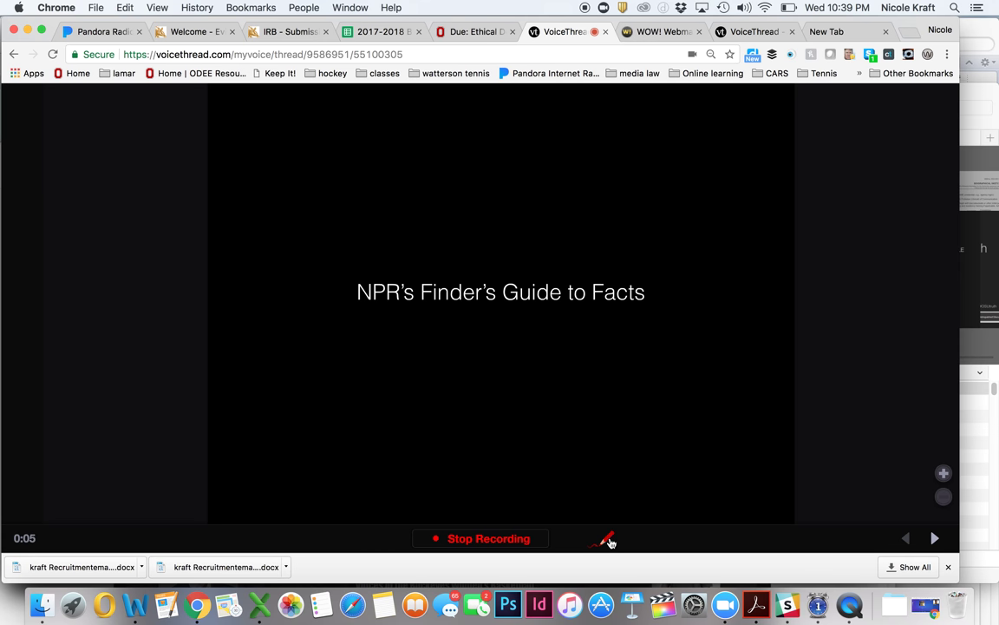
# Draw a red loop around the title slide's title and a red arrow pointing at it
pyautogui.click(610, 543)
pyautogui.moveTo(344, 353); pyautogui.dragTo(555, 373)
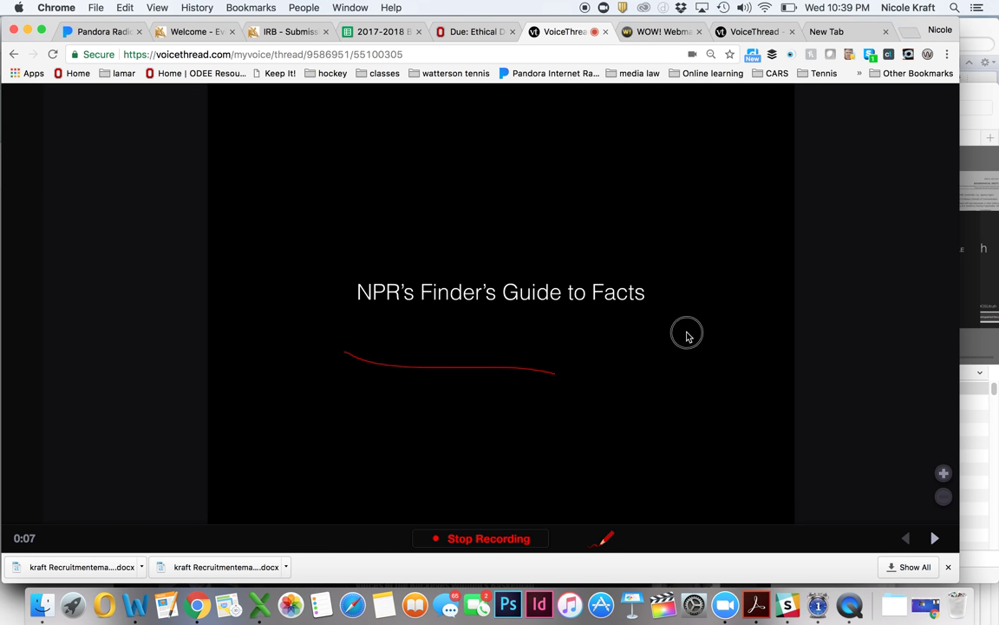
pyautogui.moveTo(687, 336)
pyautogui.mouseDown()
pyautogui.moveTo(558, 246)
pyautogui.moveTo(375, 259)
pyautogui.moveTo(346, 353)
pyautogui.mouseUp()
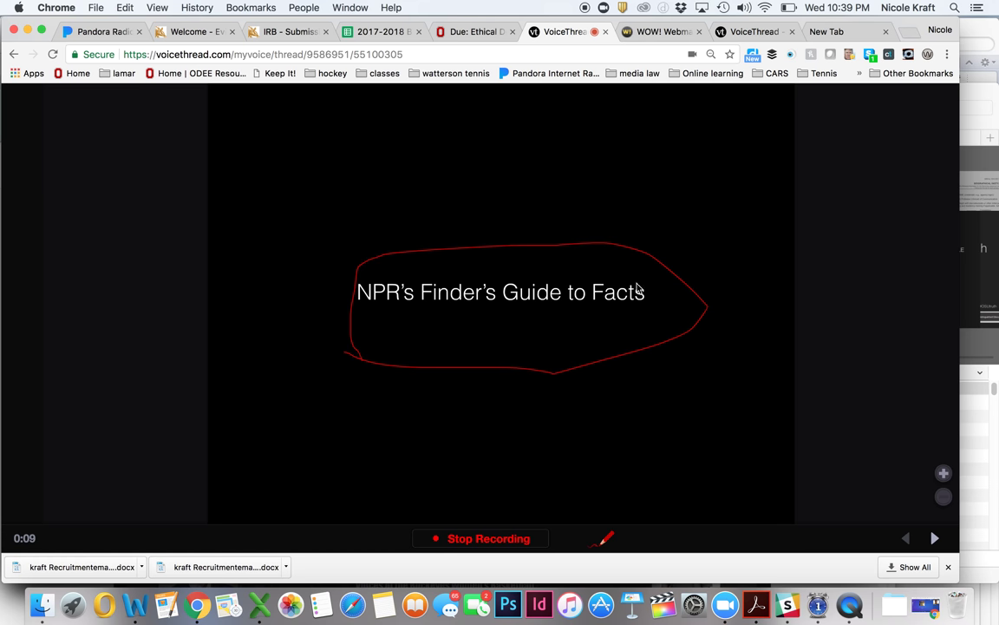
pyautogui.moveTo(749, 187)
pyautogui.mouseDown()
pyautogui.moveTo(694, 223)
pyautogui.moveTo(720, 216)
pyautogui.mouseUp()
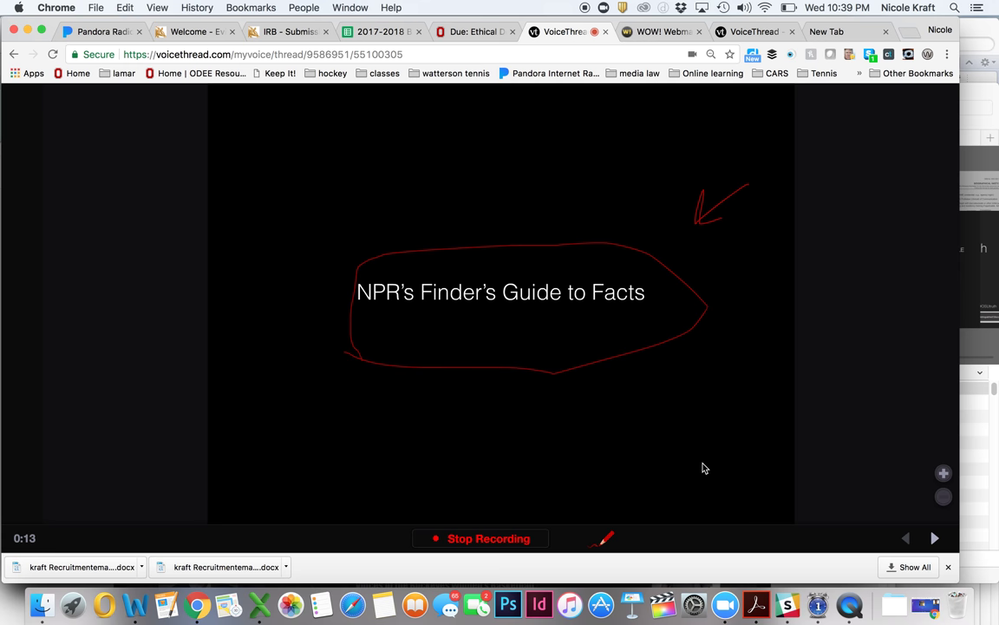
# On the Step 1 slide, switch to the white pen and draw an underline and a face
pyautogui.click(935, 540)
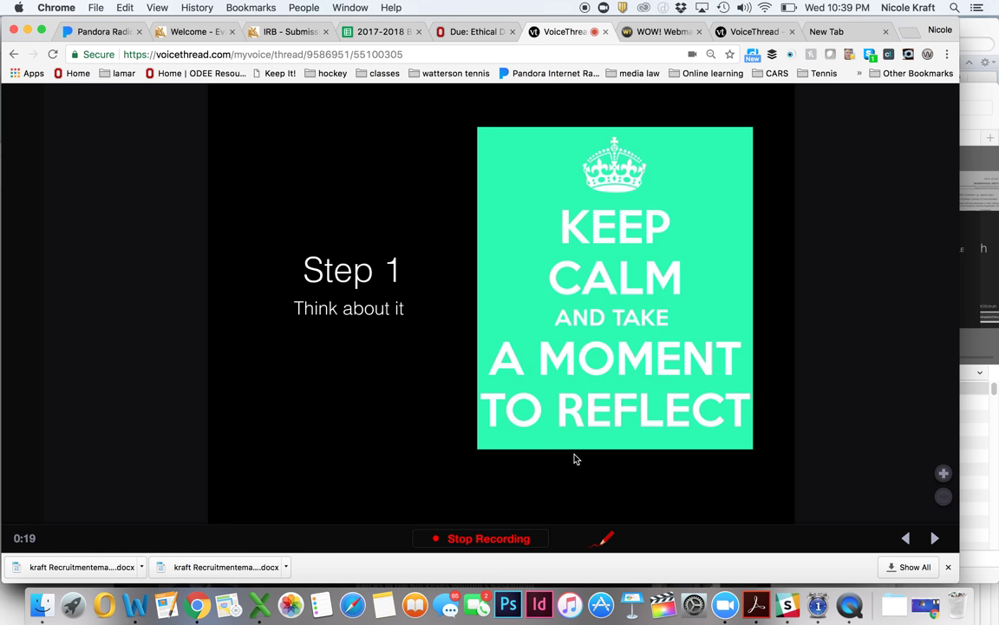
pyautogui.moveTo(605, 539)
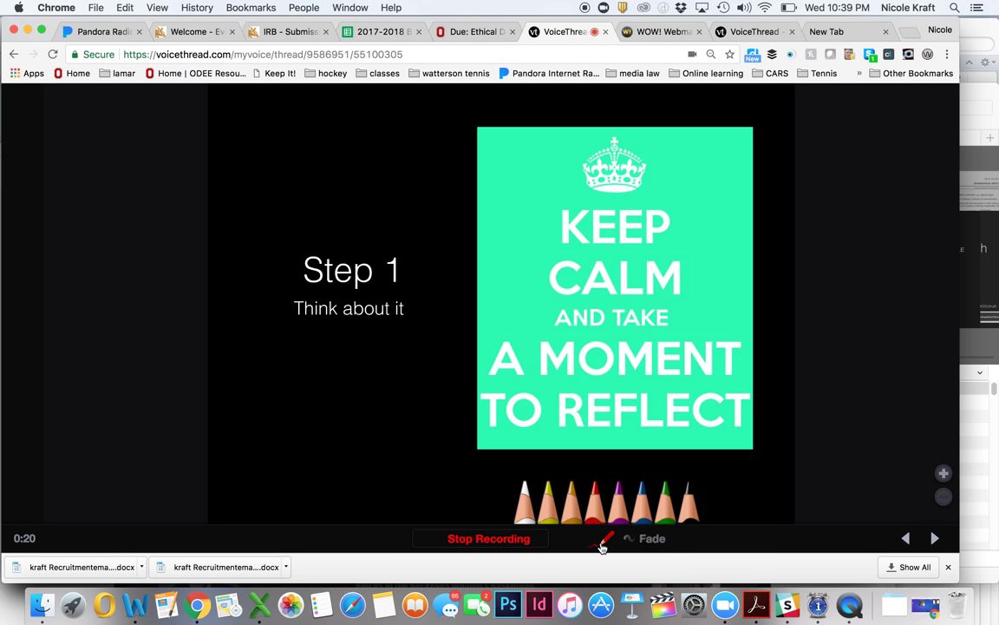
pyautogui.click(524, 493)
pyautogui.moveTo(265, 356)
pyautogui.mouseDown()
pyautogui.moveTo(409, 352)
pyautogui.moveTo(312, 359)
pyautogui.moveTo(359, 410)
pyautogui.moveTo(299, 398)
pyautogui.moveTo(344, 425)
pyautogui.mouseUp()
pyautogui.click(315, 407)
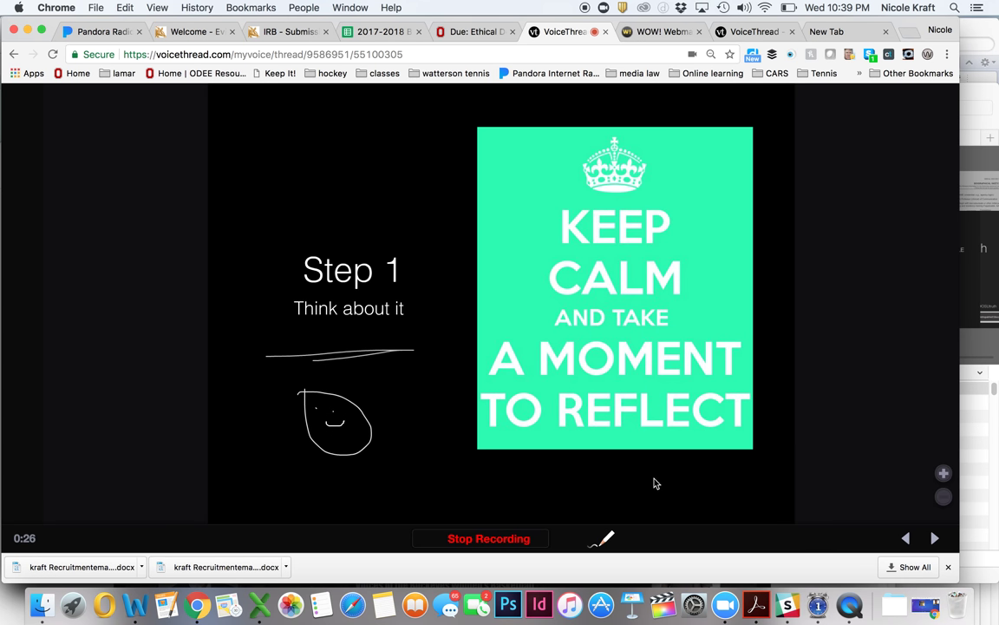
# Draw a white arrow at the Step 2 photo, circle the Step 3 text, and stop recording
pyautogui.click(934, 538)
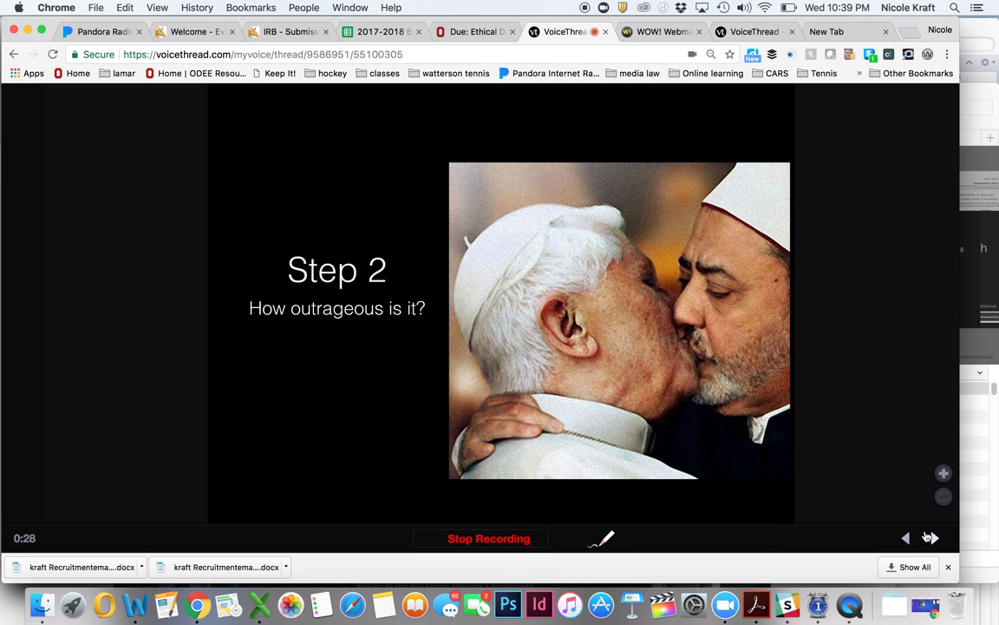
pyautogui.moveTo(203, 170); pyautogui.dragTo(371, 187)
pyautogui.moveTo(327, 142)
pyautogui.mouseDown()
pyautogui.moveTo(342, 184)
pyautogui.moveTo(314, 211)
pyautogui.mouseUp()
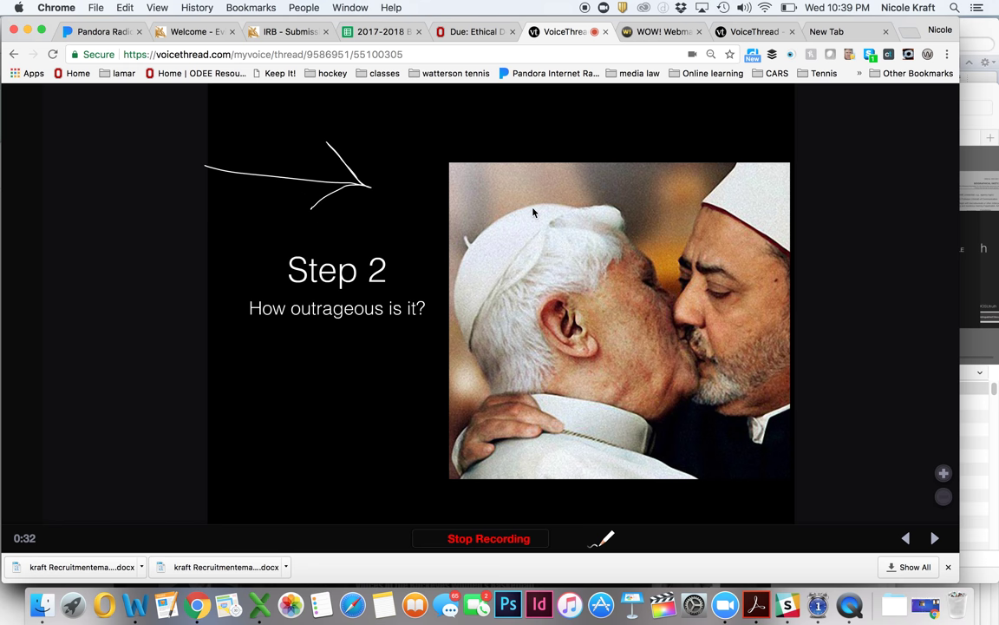
pyautogui.click(936, 539)
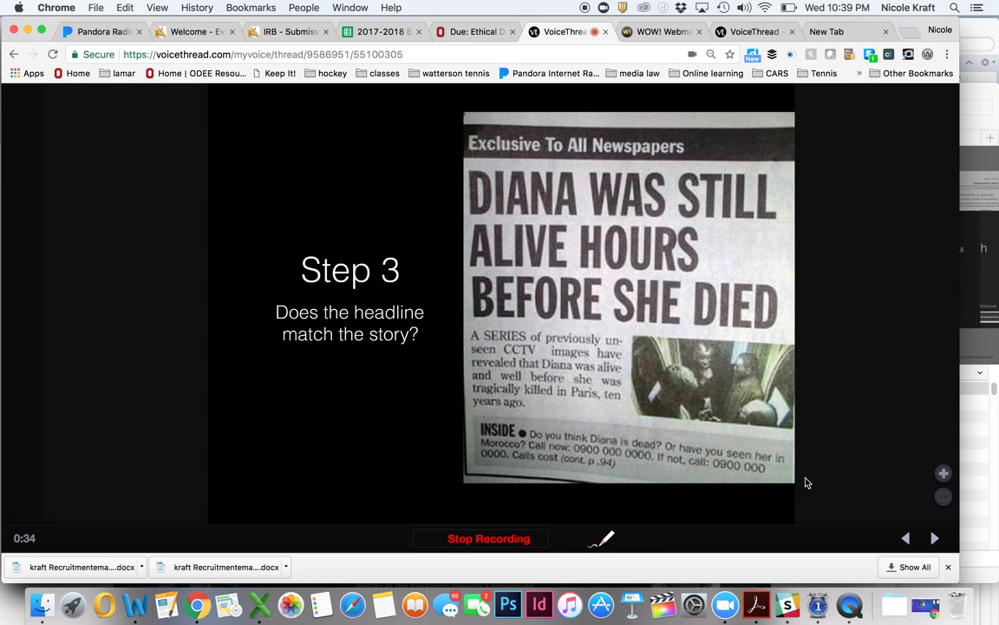
pyautogui.moveTo(331, 212)
pyautogui.mouseDown()
pyautogui.moveTo(247, 260)
pyautogui.moveTo(297, 360)
pyautogui.moveTo(407, 304)
pyautogui.moveTo(333, 236)
pyautogui.moveTo(331, 199)
pyautogui.mouseUp()
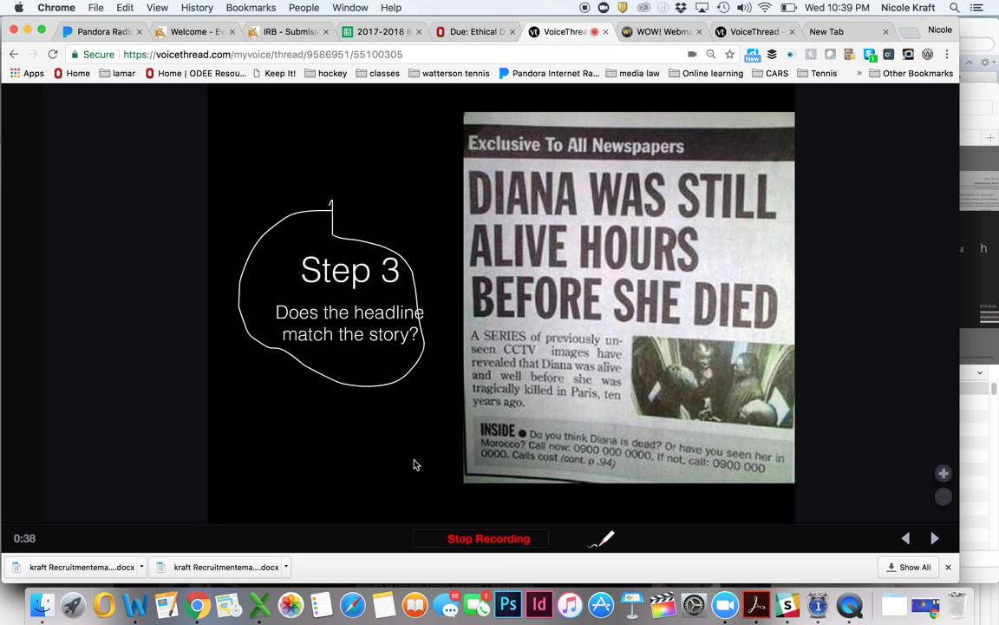
pyautogui.click(472, 540)
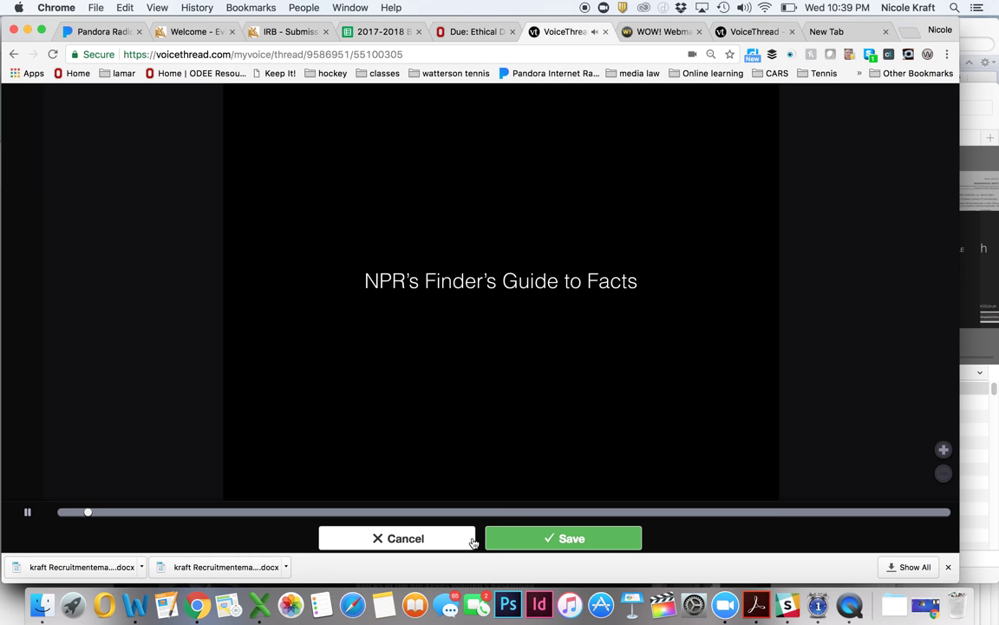
# Save the 42-second comment, then play it back from the commenter's avatar with the volume raised
pyautogui.click(548, 539)
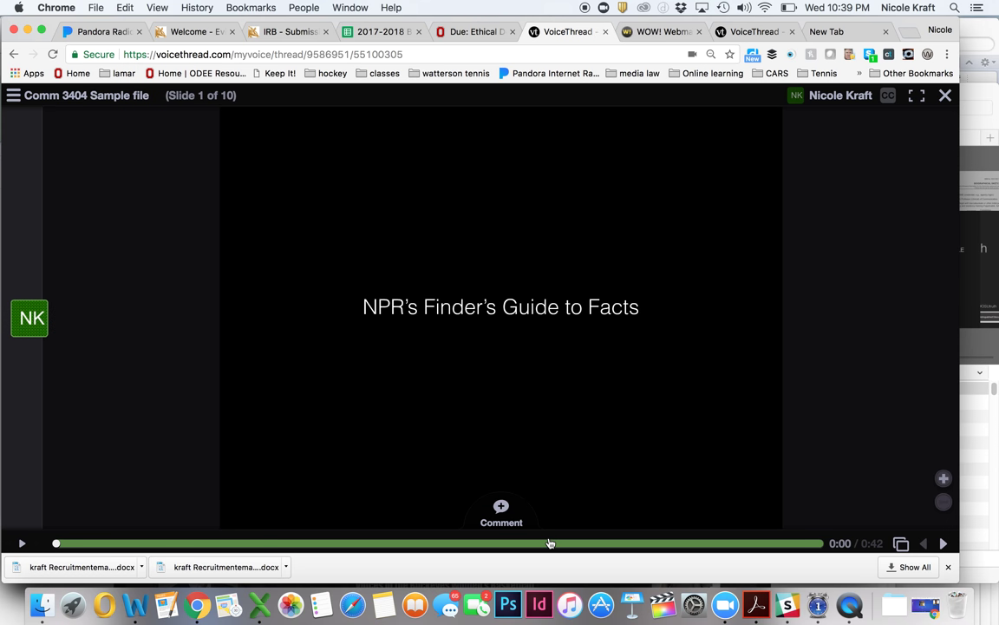
pyautogui.moveTo(35, 313)
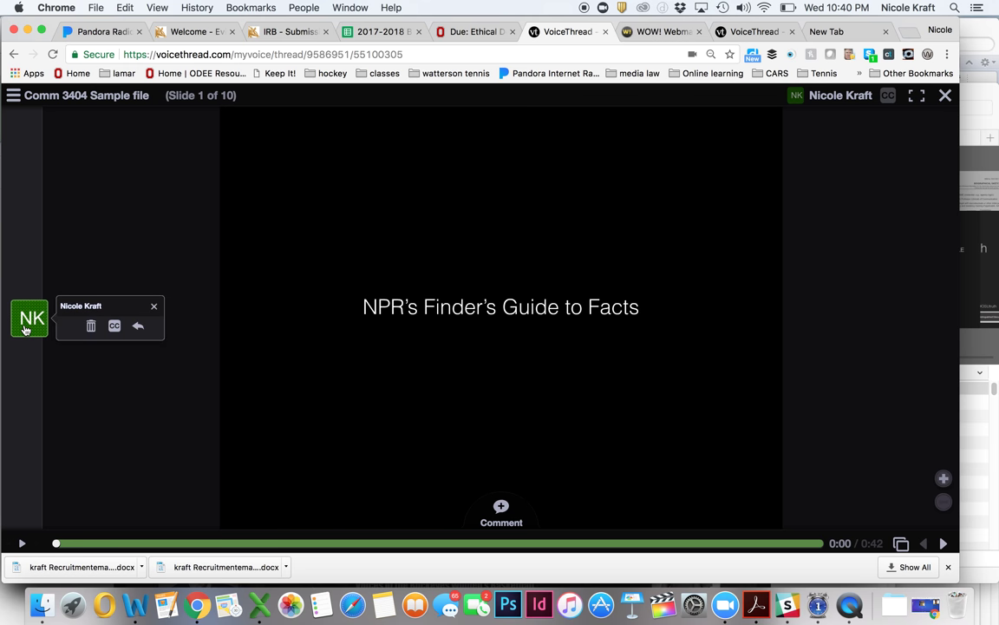
pyautogui.click(27, 329)
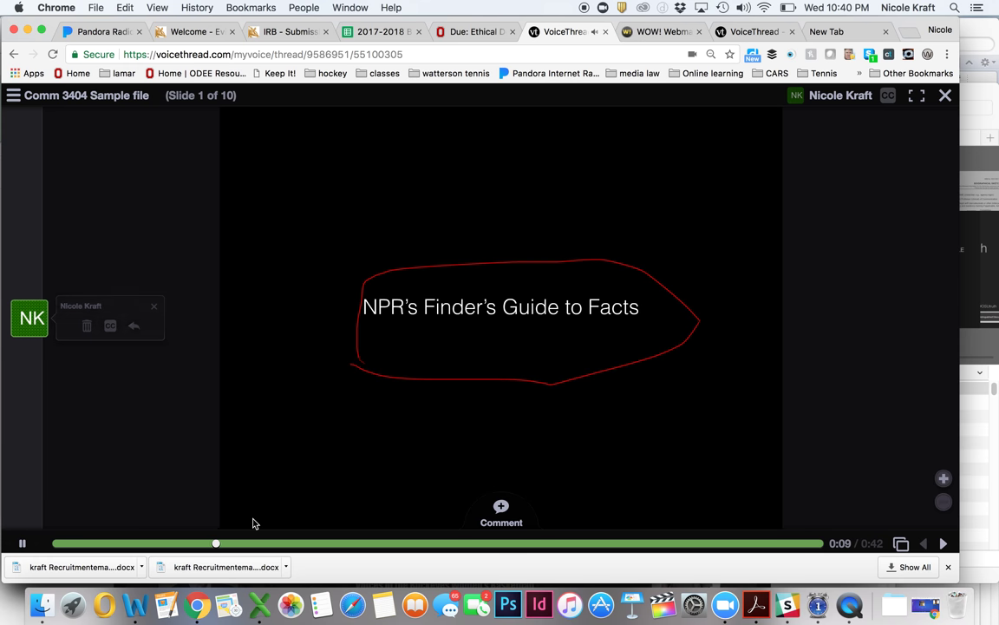
pyautogui.press('XF86AudioRaiseVolume')
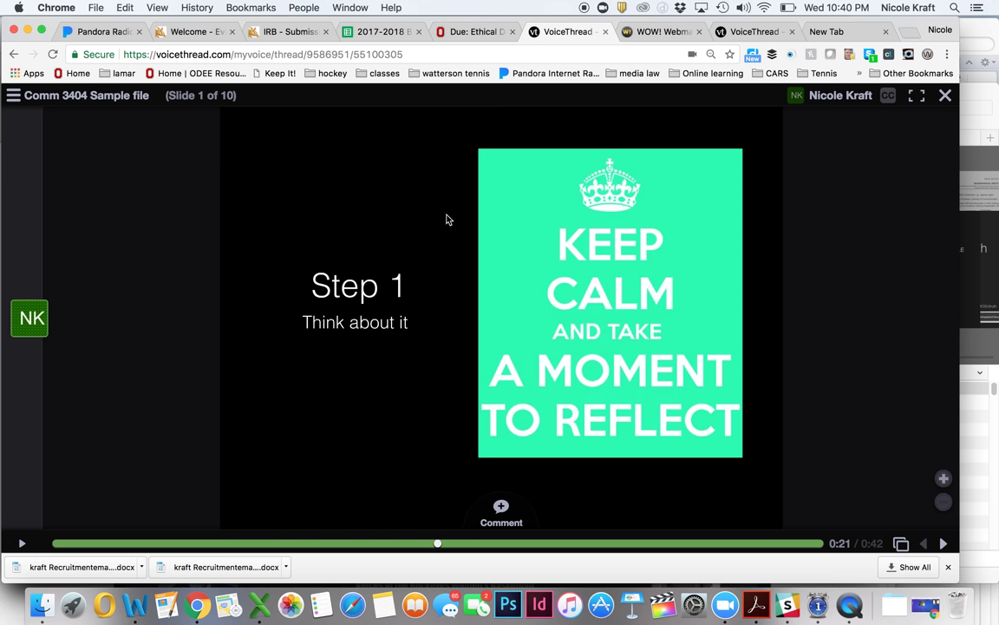
# Open Comm 3404 Sample file for editing and start adding media from My Computer, then cancel
pyautogui.click(109, 97)
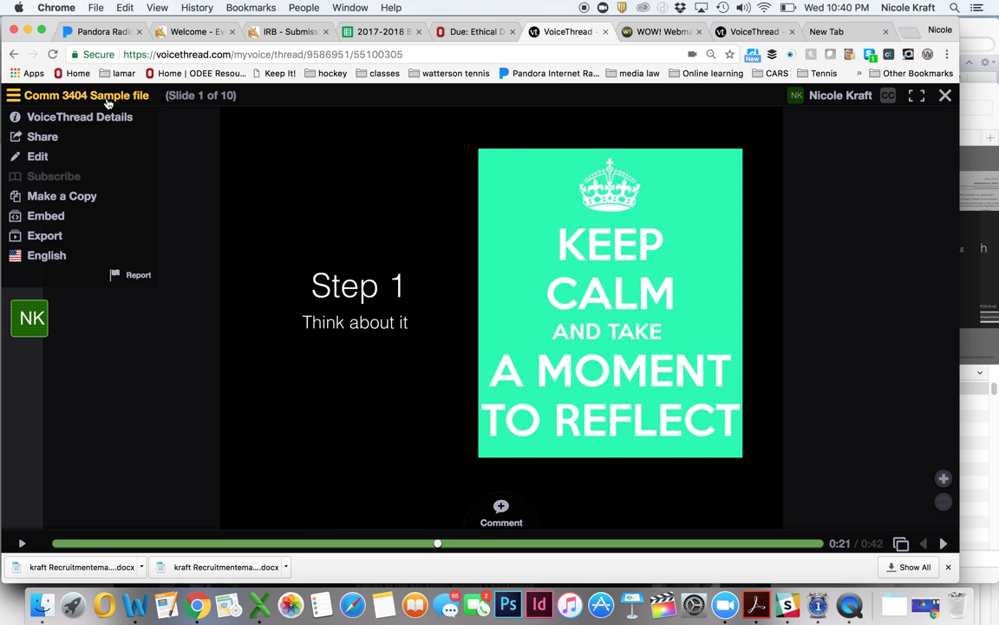
pyautogui.click(38, 157)
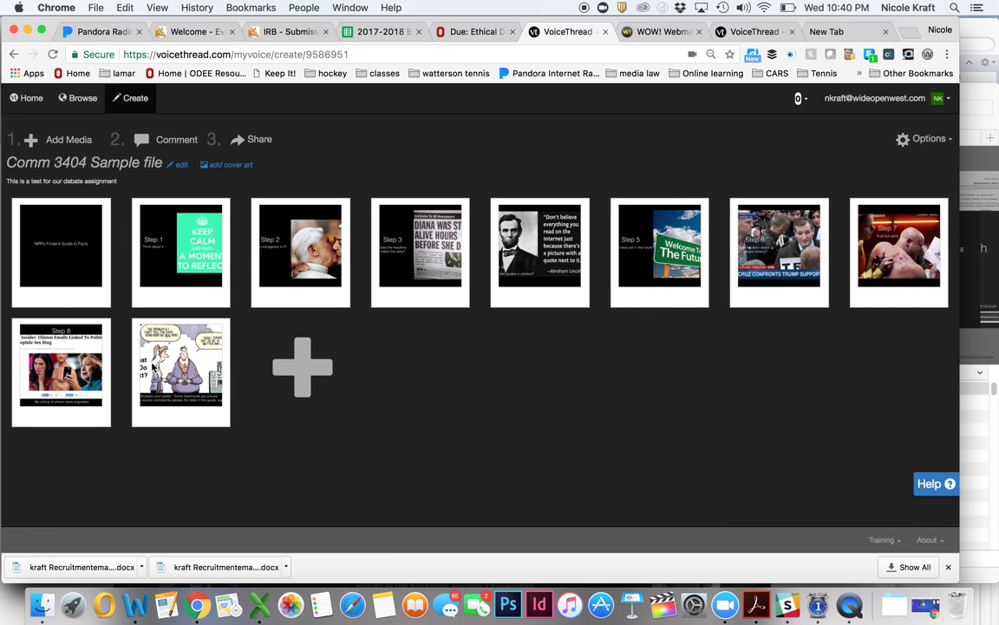
pyautogui.click(319, 377)
pyautogui.click(309, 328)
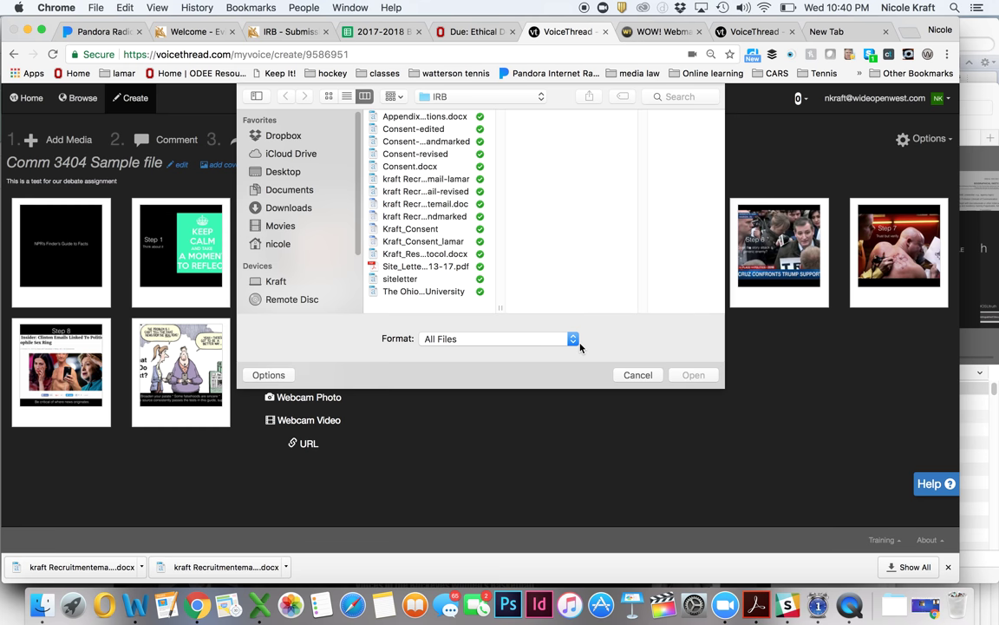
pyautogui.click(638, 375)
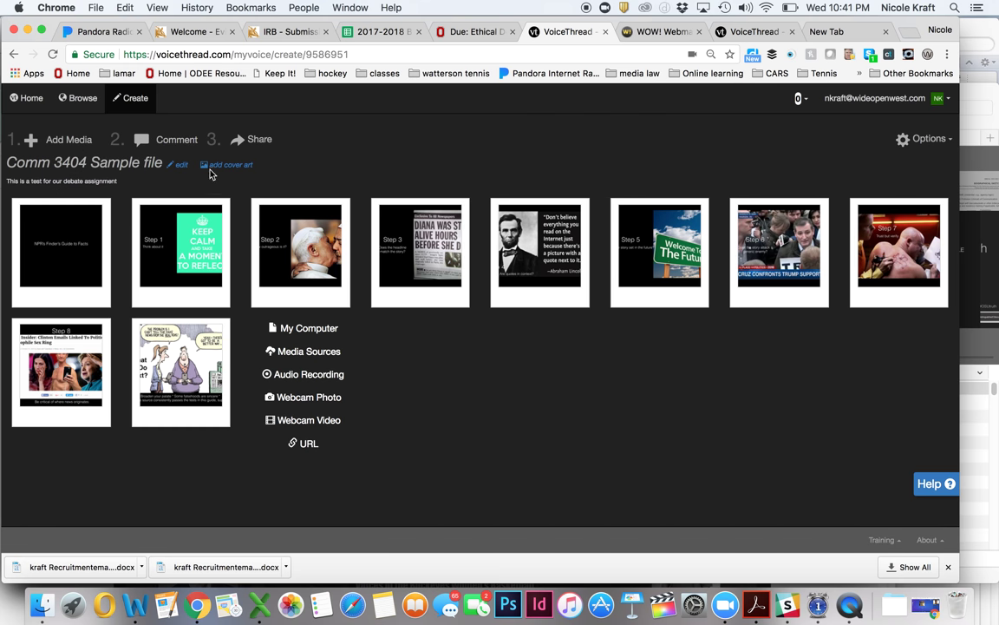
# Open the Share dialog showing the copyable link with View and Comment allowed
pyautogui.click(255, 141)
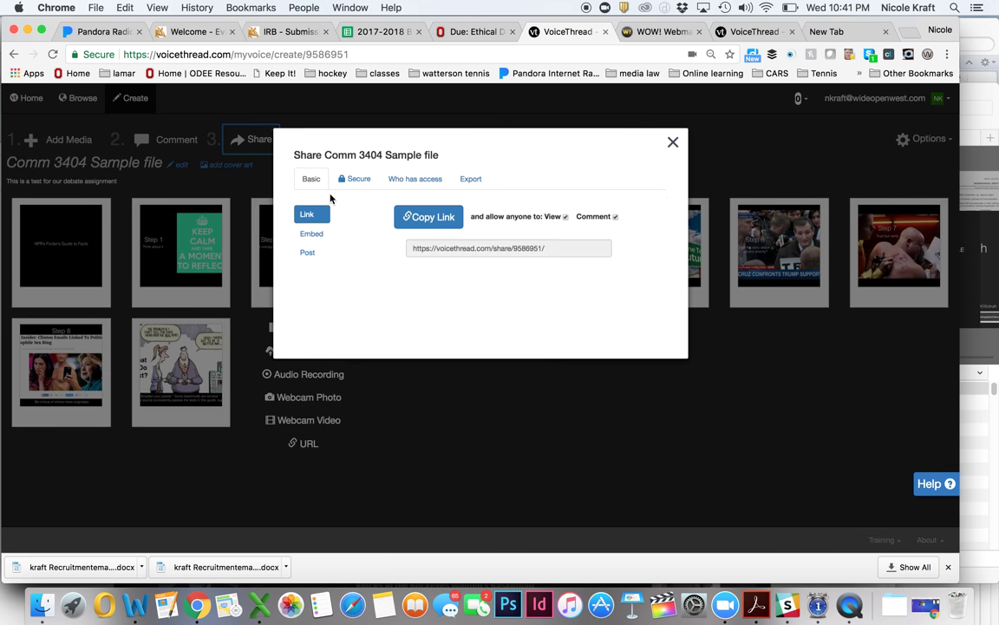